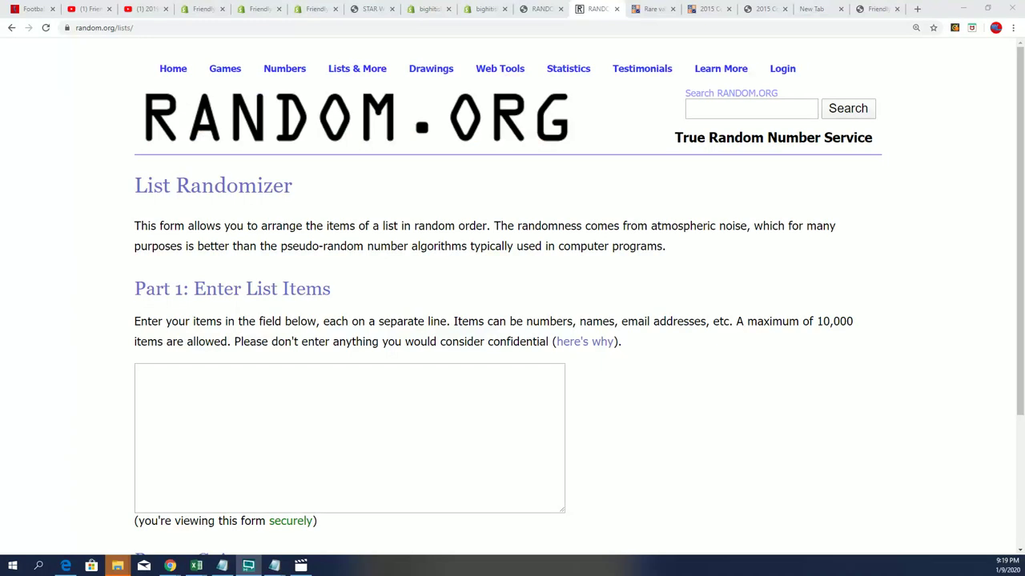
Place Notepad beside the browser and copy the first list of fifteen owner names.
mouse_move(908, 107)
mouse_down()
mouse_move(691, 104)
mouse_move(722, 80)
mouse_up()
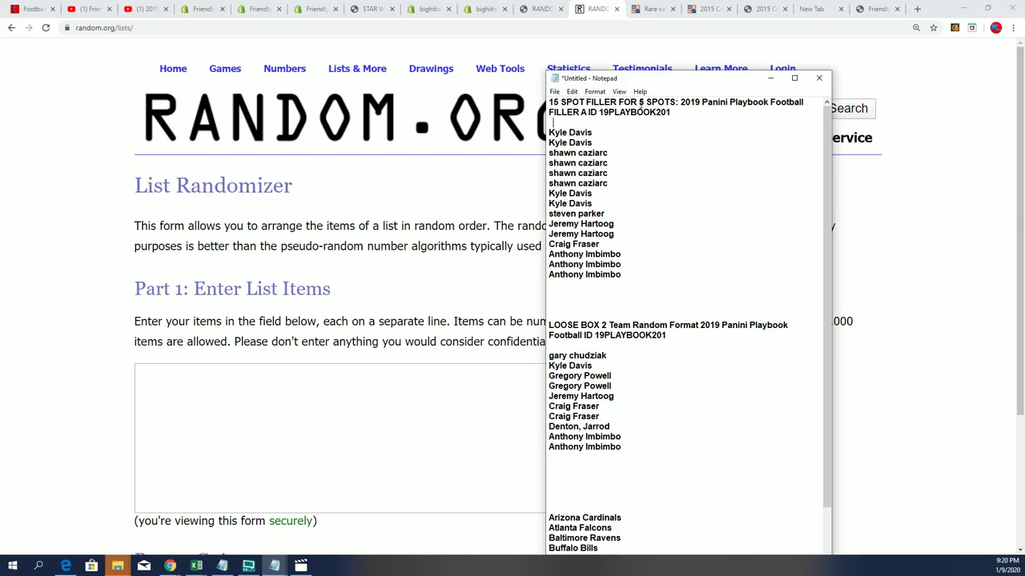
mouse_move(621, 275)
mouse_down()
mouse_move(548, 153)
mouse_move(548, 132)
mouse_up()
right_click(589, 147)
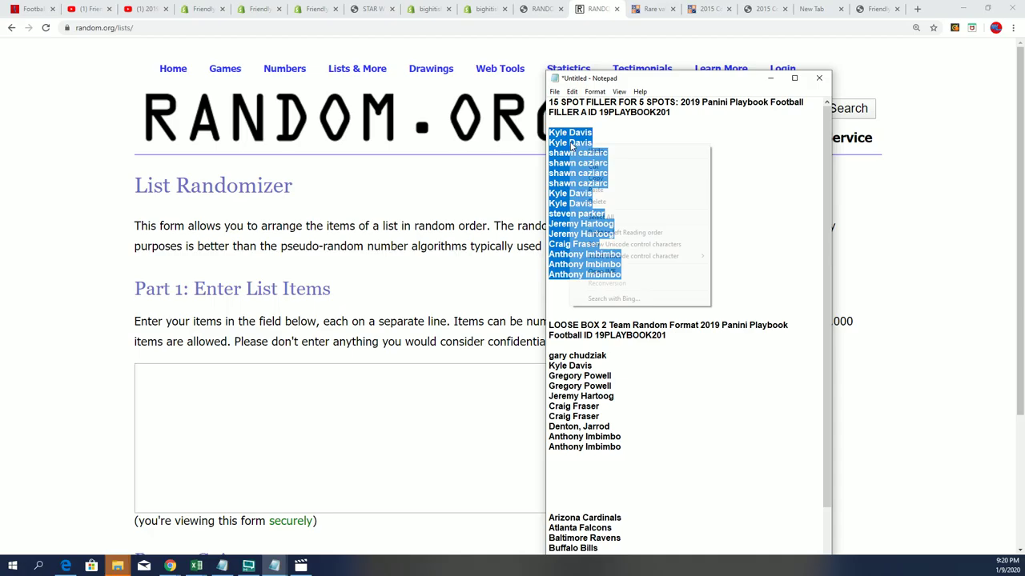
click(593, 177)
Paste the fifteen names into the List Randomizer box and randomize them.
click(213, 377)
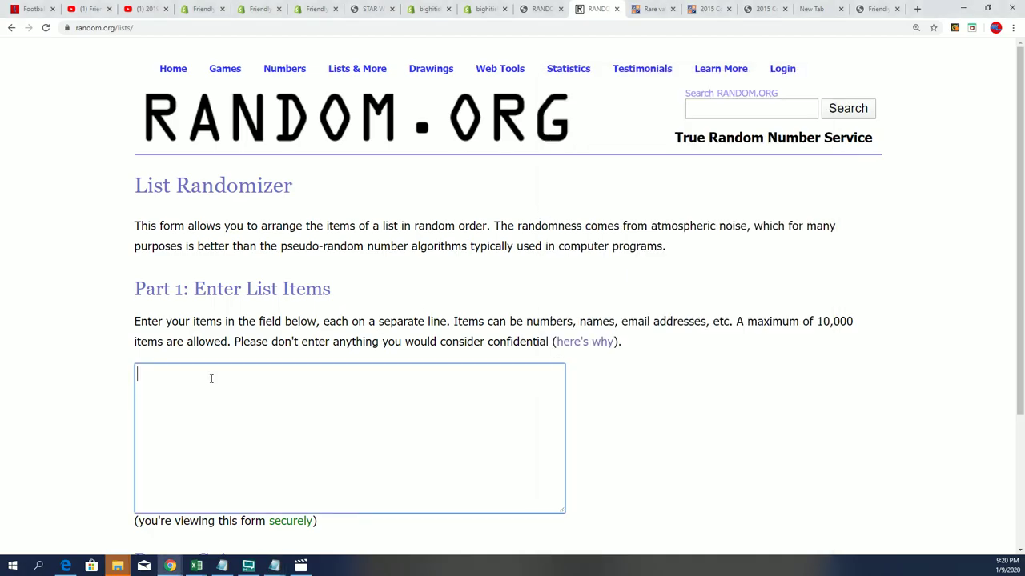
right_click(217, 379)
click(245, 461)
scroll(731, 407, down, 3)
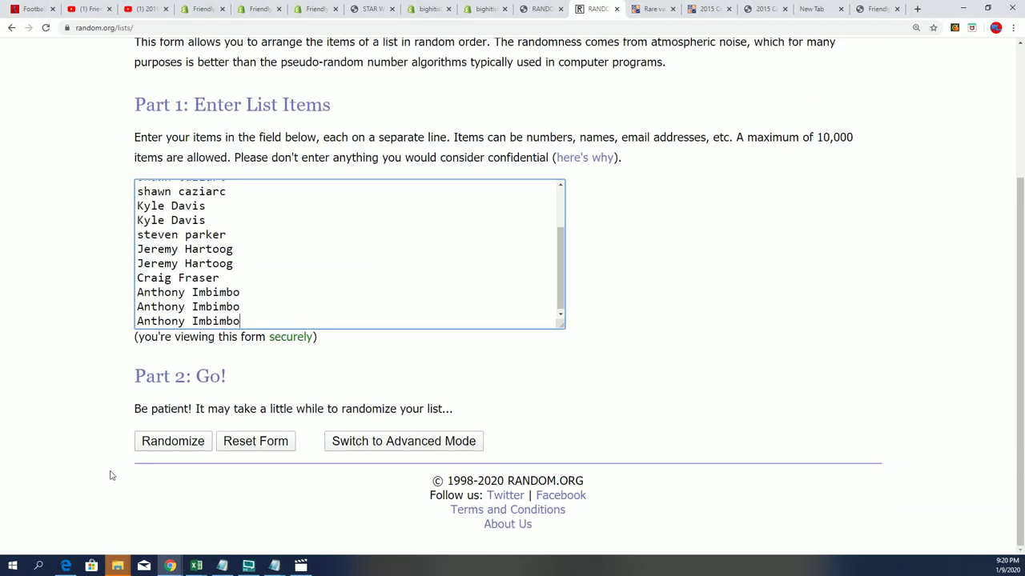
click(172, 441)
Reshuffle the name list five more times with Again!
scroll(173, 388, down, 2)
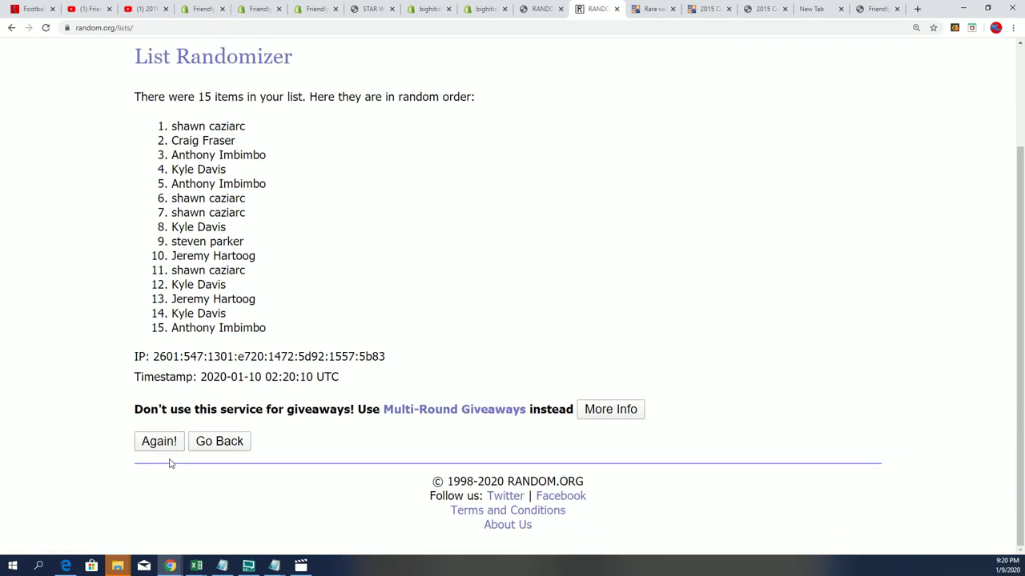
click(170, 440)
click(176, 441)
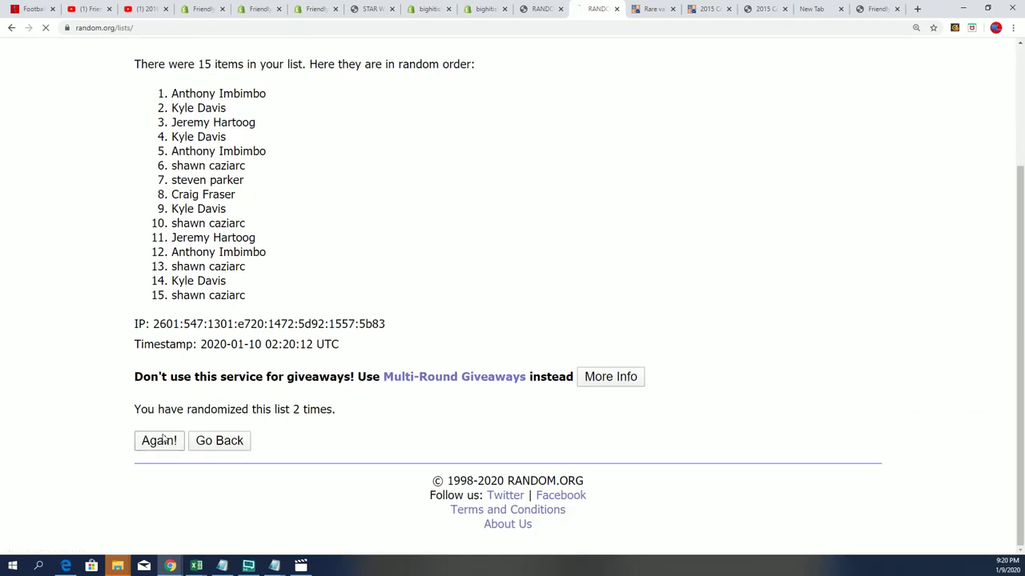
click(158, 439)
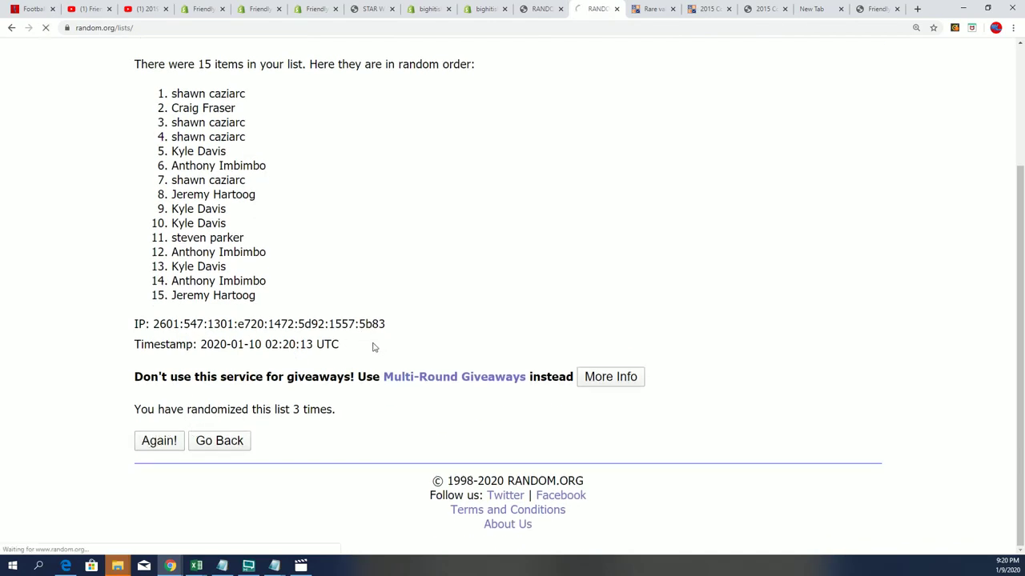
click(170, 445)
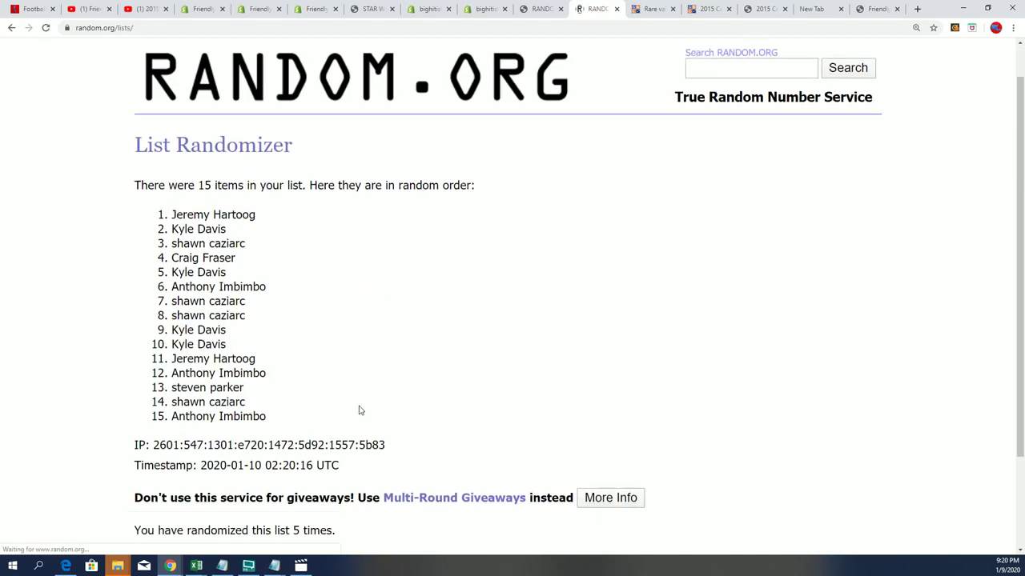
click(156, 441)
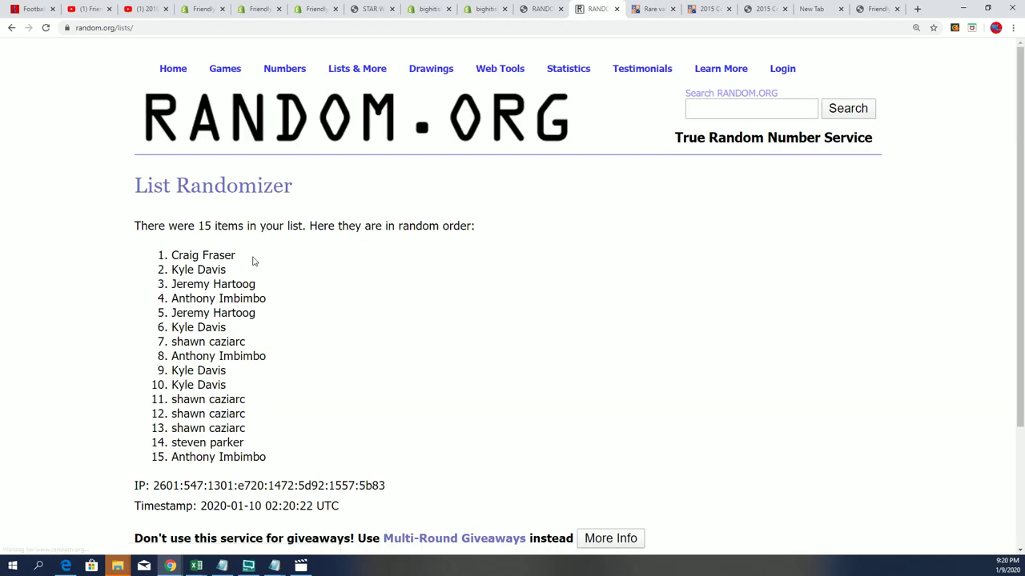
Copy the first five randomized names.
drag(274, 318, 177, 256)
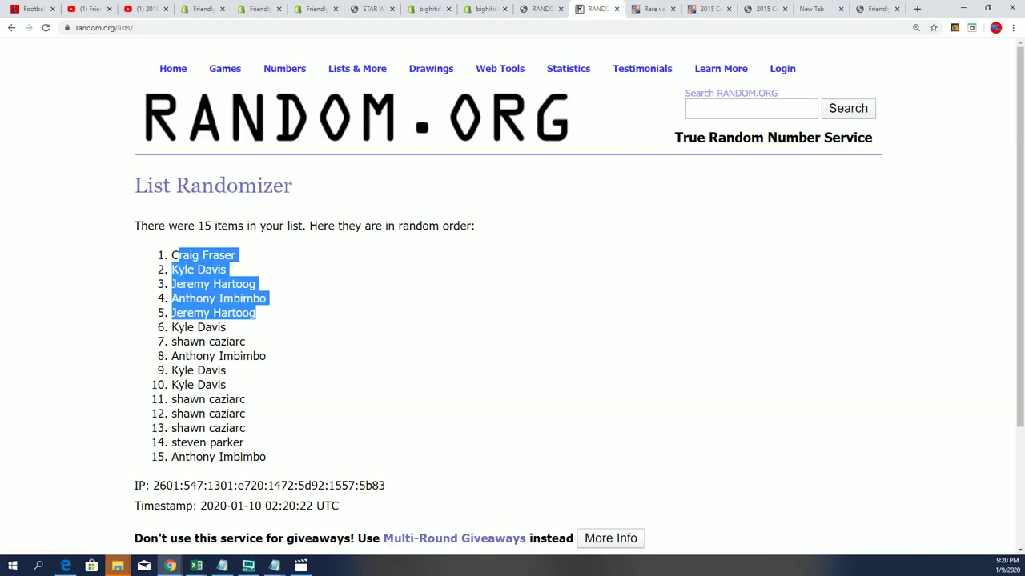
right_click(183, 254)
click(229, 258)
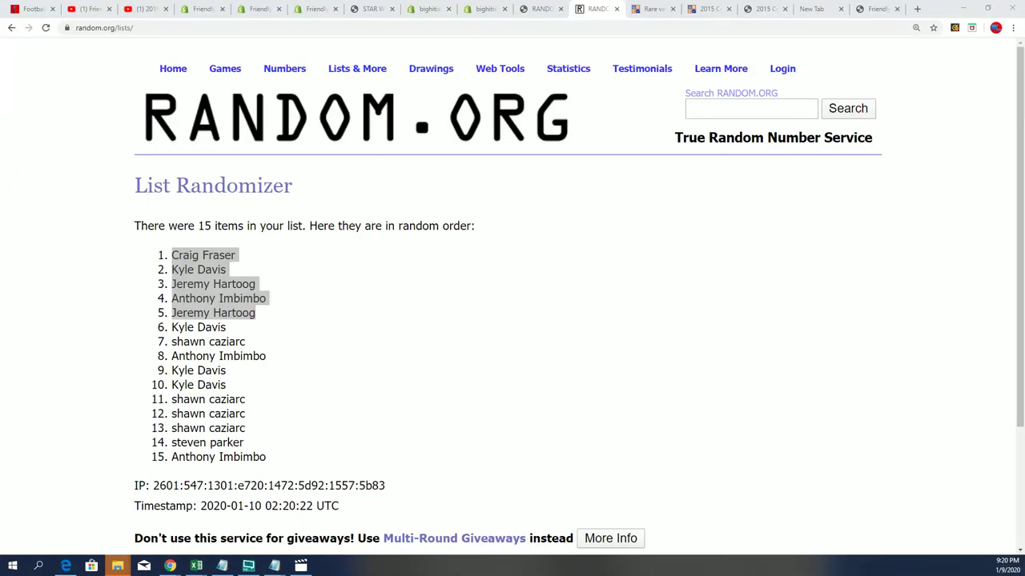
Append the five randomized names to the end of the LOOSE BOX 2 list in Notepad.
key(alt+Tab)
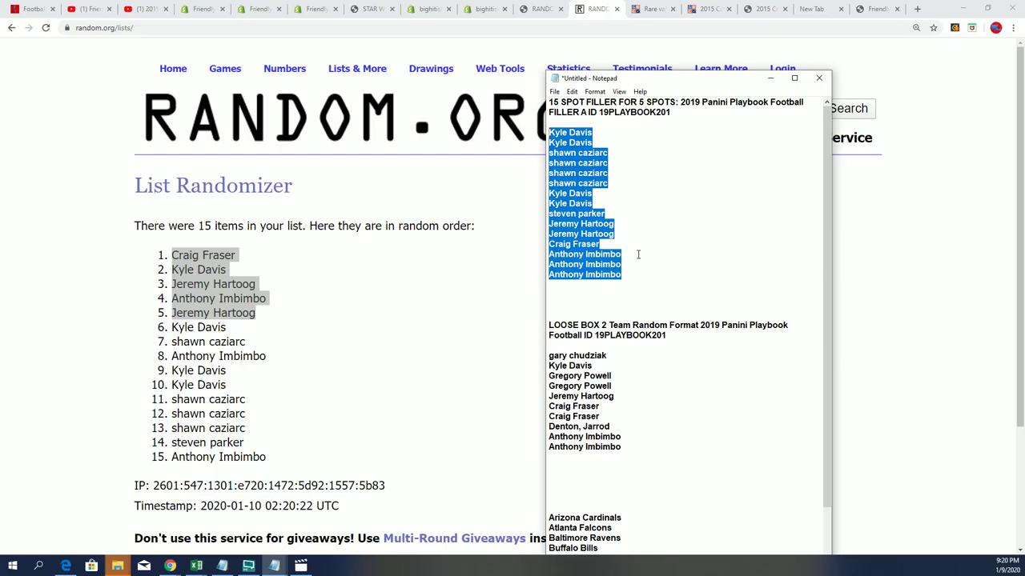
click(633, 443)
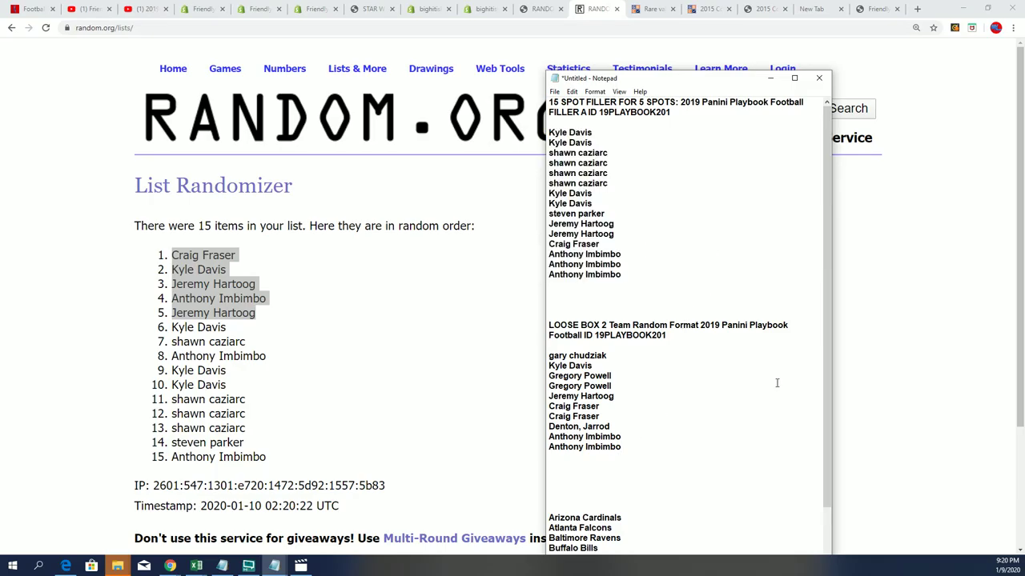
key(Return)
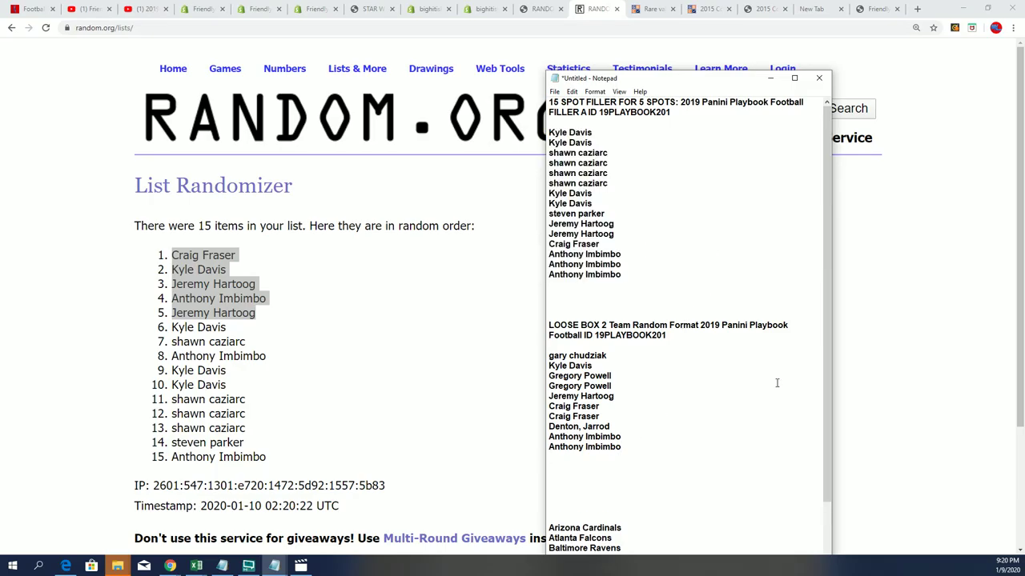
key(ctrl+v)
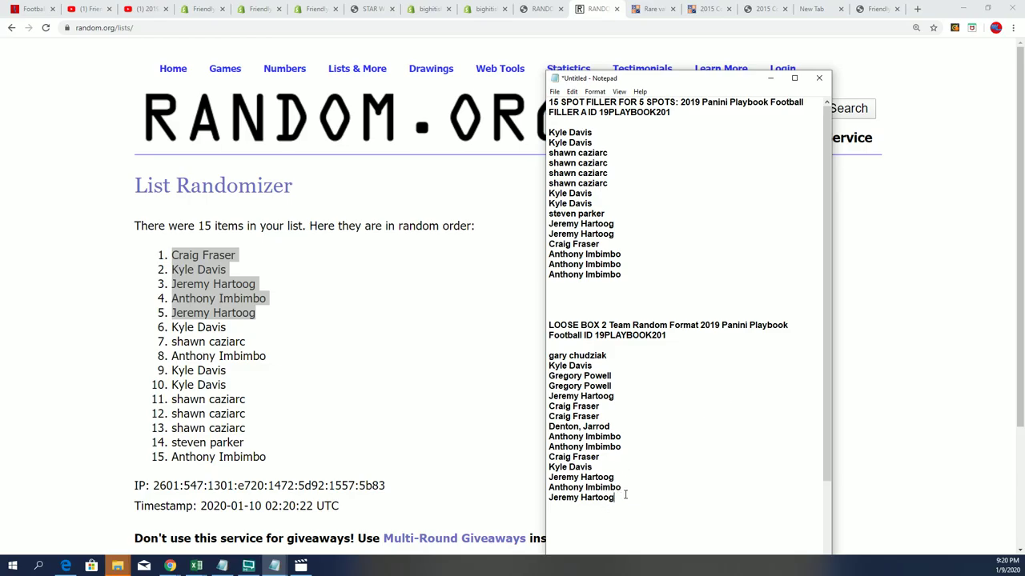
Duplicate the 15-name list below itself, making 30 lines.
mouse_move(625, 495)
mouse_down()
mouse_move(595, 458)
mouse_move(576, 367)
mouse_move(549, 356)
mouse_up()
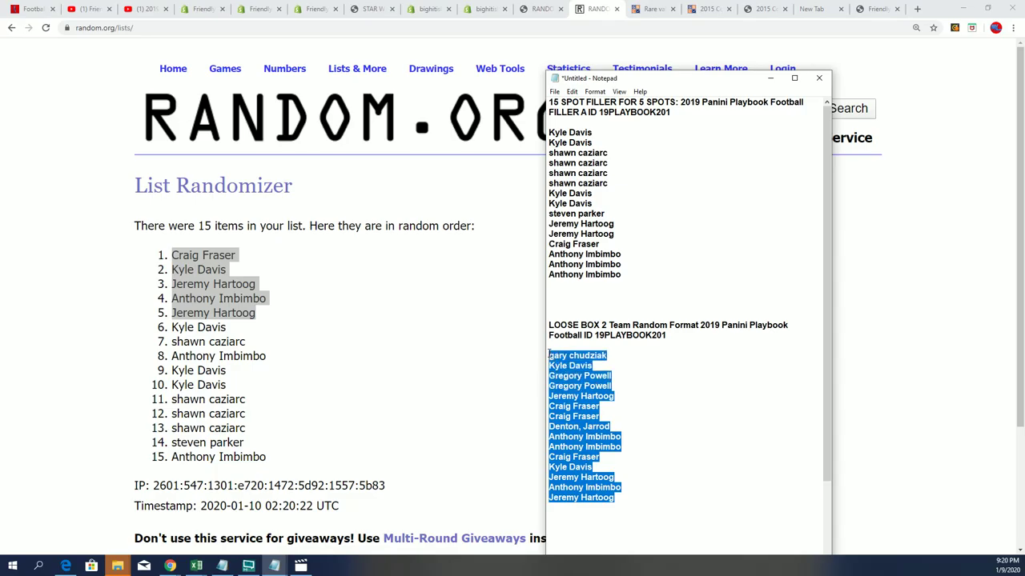
right_click(562, 366)
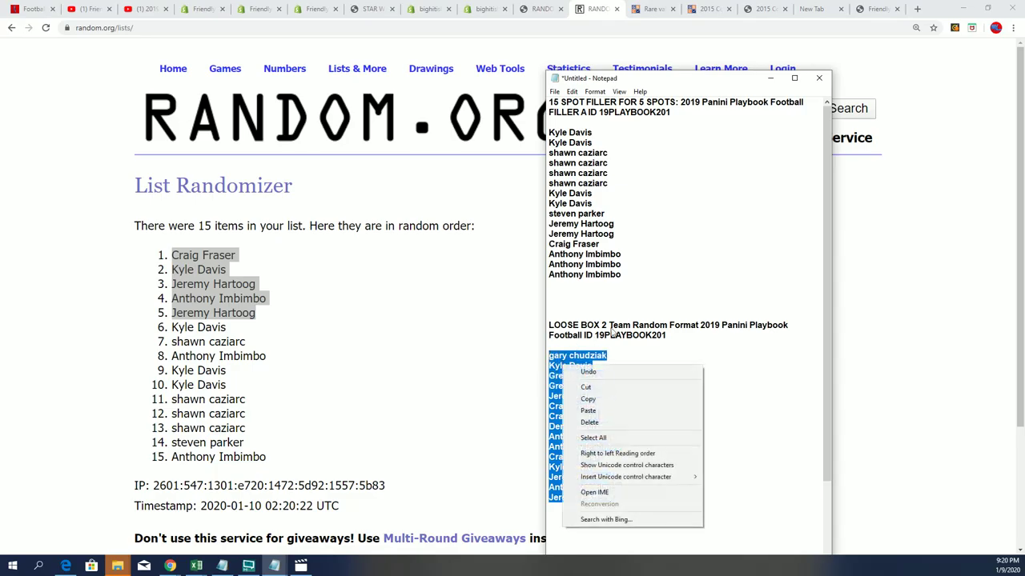
click(698, 394)
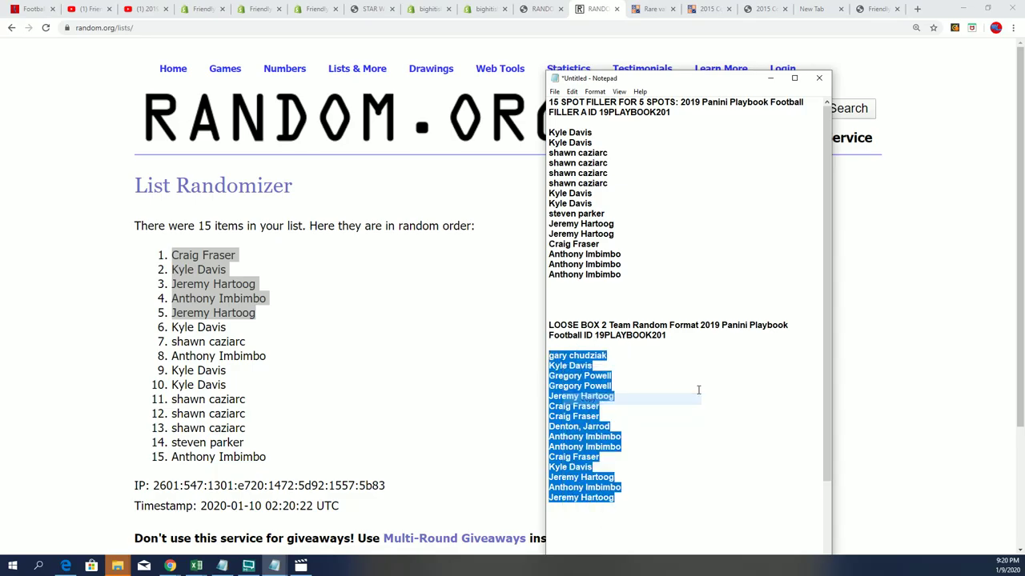
click(621, 506)
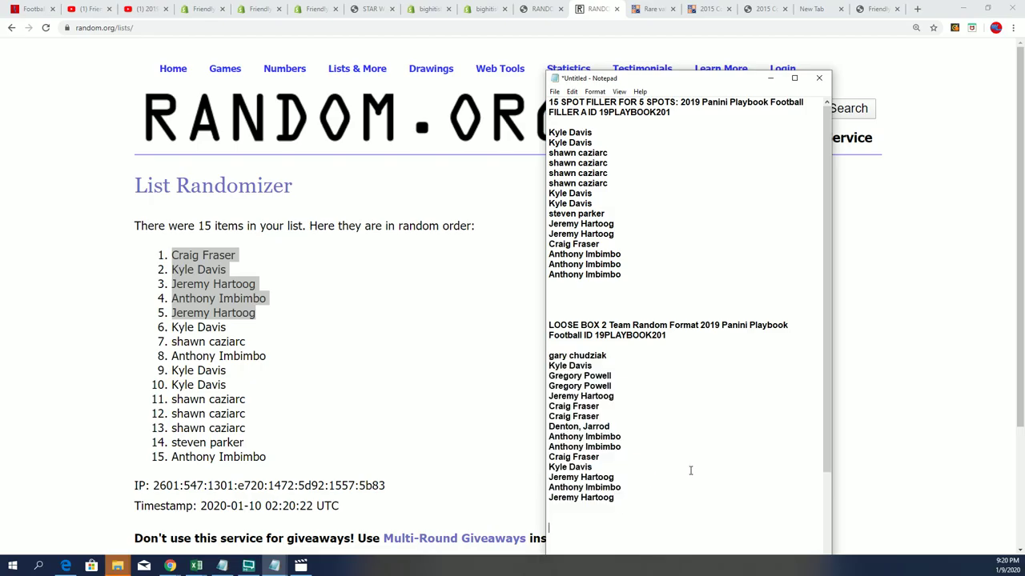
mouse_move(614, 498)
mouse_down()
mouse_move(576, 391)
mouse_move(549, 355)
mouse_up()
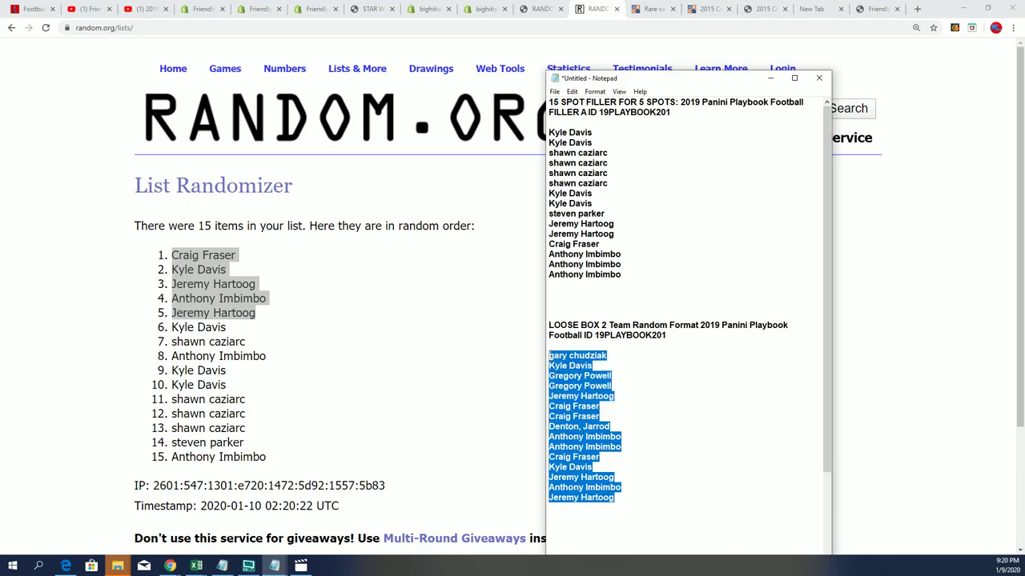
right_click(552, 365)
click(592, 408)
click(632, 499)
key(ctrl+v)
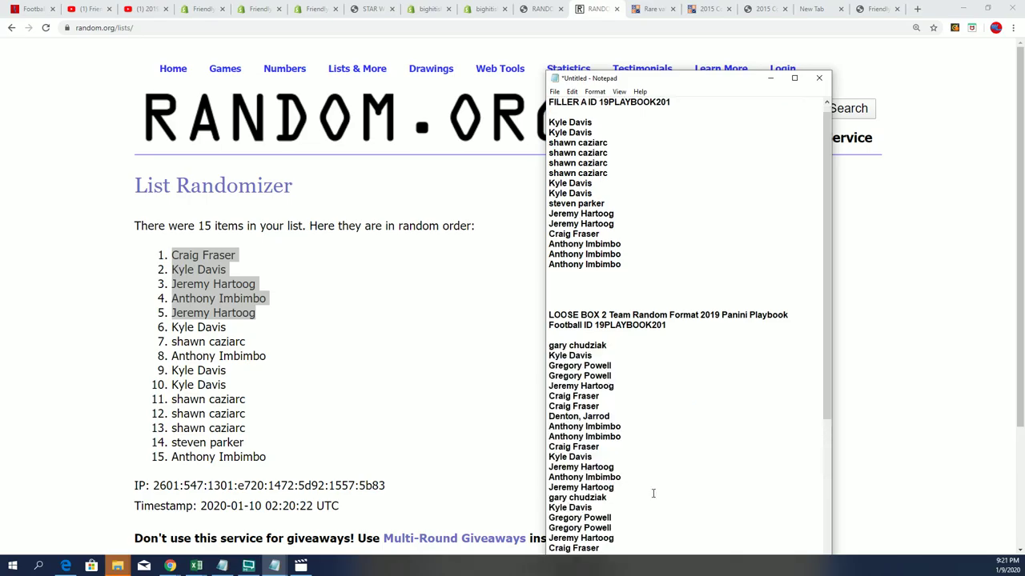
Copy all 30 owner names under the LOOSE BOX 2 header.
scroll(685, 241, down, 5)
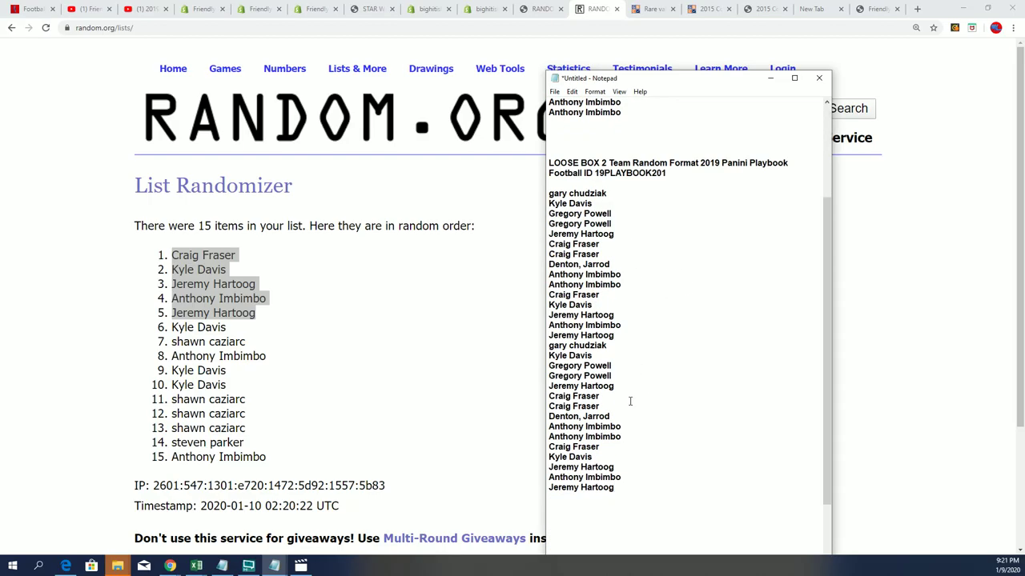
drag(614, 491, 551, 192)
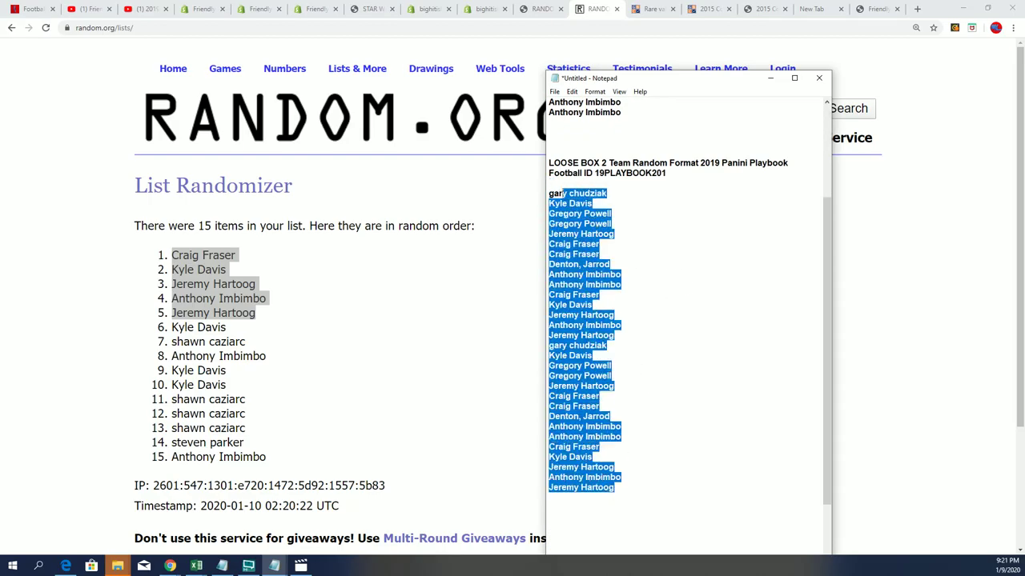
right_click(562, 234)
click(589, 265)
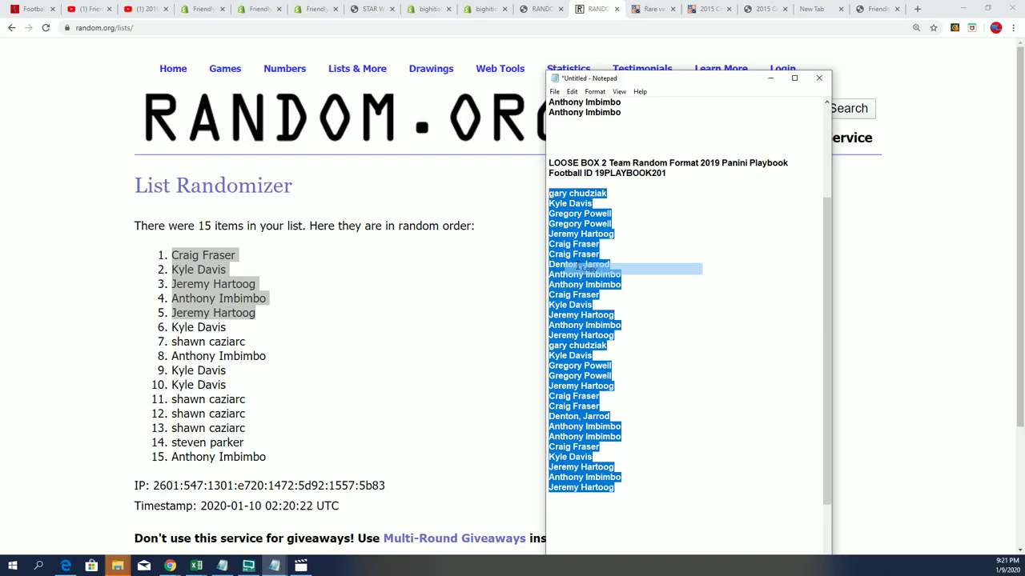
Paste the 30 owner names into a fresh List Randomizer form and randomize them.
mouse_move(358, 68)
click(361, 91)
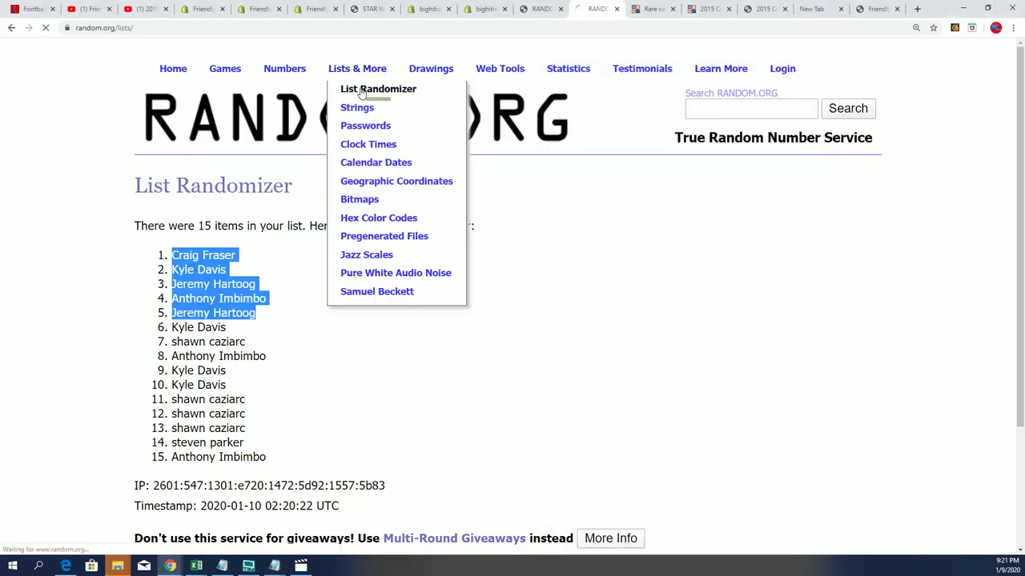
click(182, 370)
right_click(170, 372)
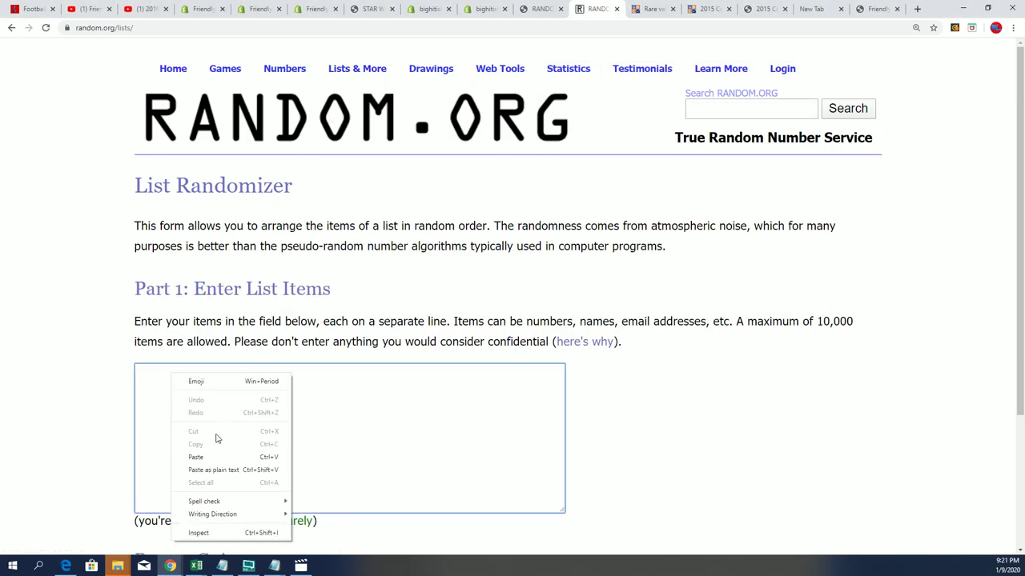
click(216, 456)
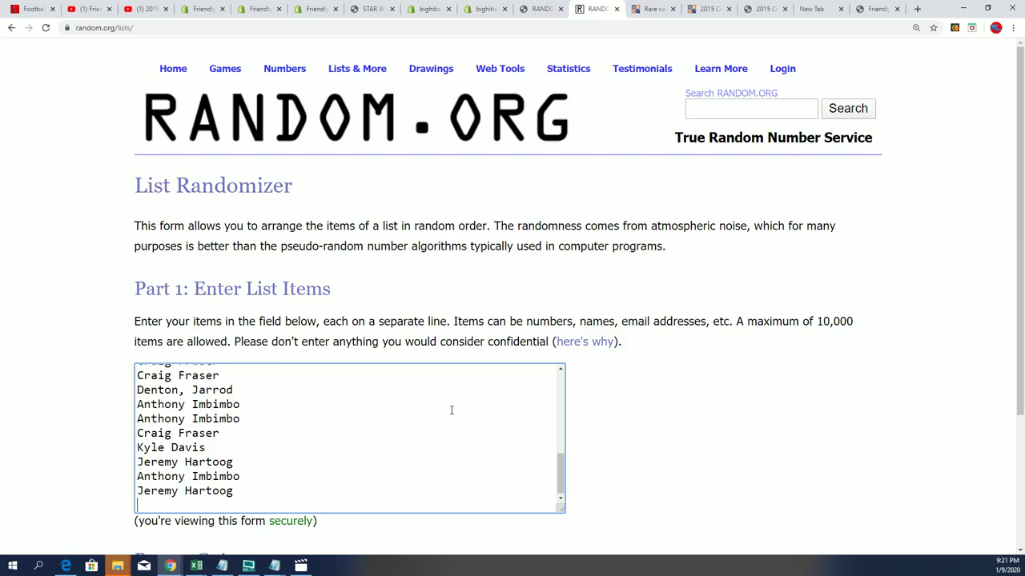
scroll(451, 410, up, 10)
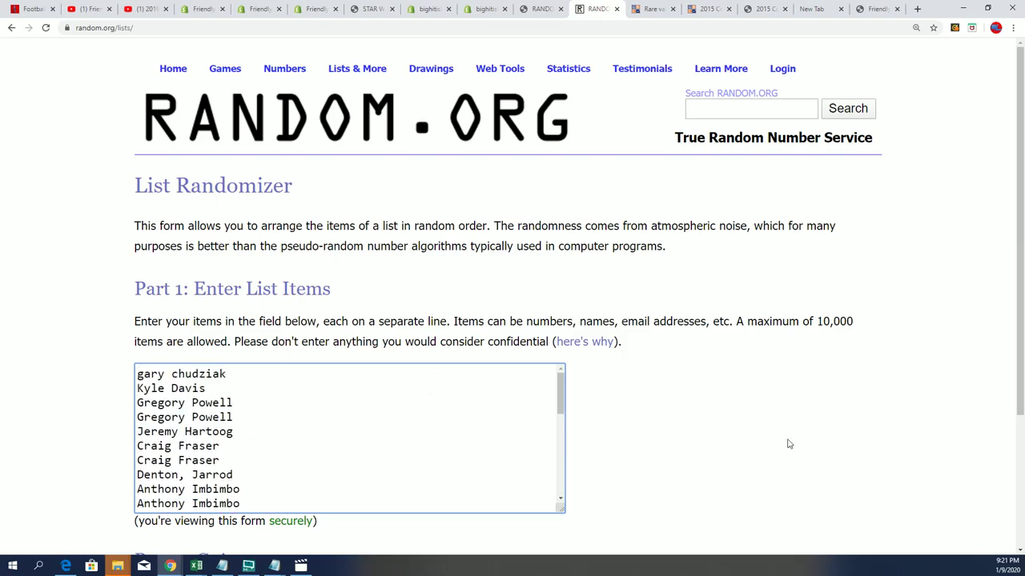
scroll(789, 444, down, 3)
click(178, 445)
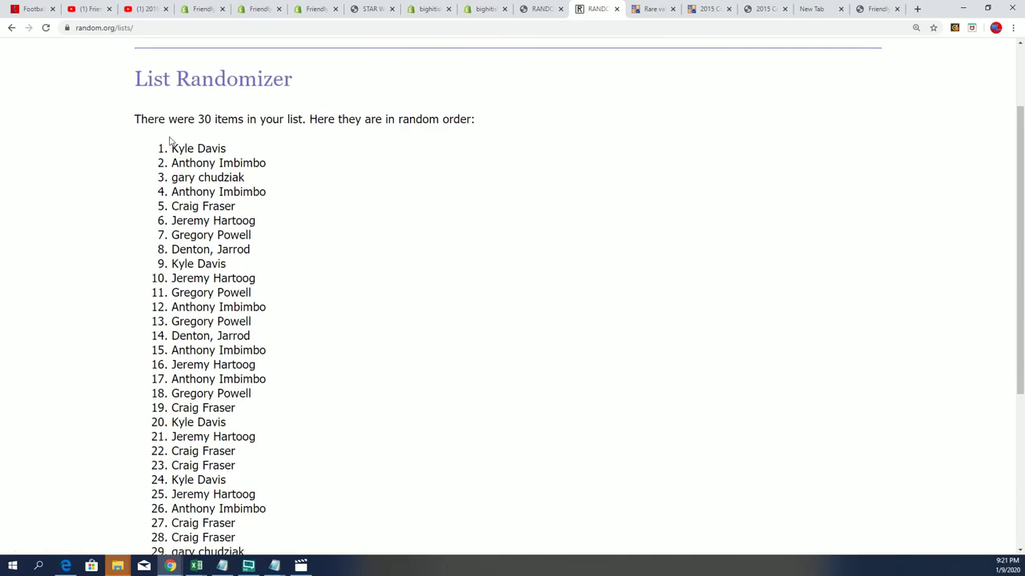
Copy the 30 randomized owner names and switch to the Excel sheet.
mouse_move(169, 140)
mouse_down()
mouse_move(171, 249)
mouse_move(208, 340)
mouse_move(256, 357)
mouse_up()
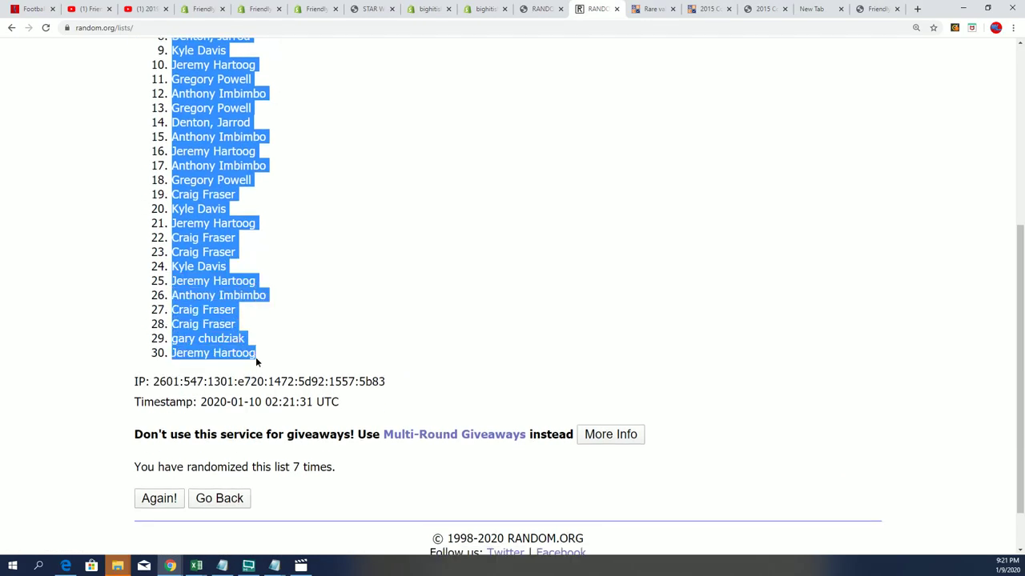
right_click(193, 282)
click(210, 291)
scroll(387, 423, up, 2)
key(alt+Tab)
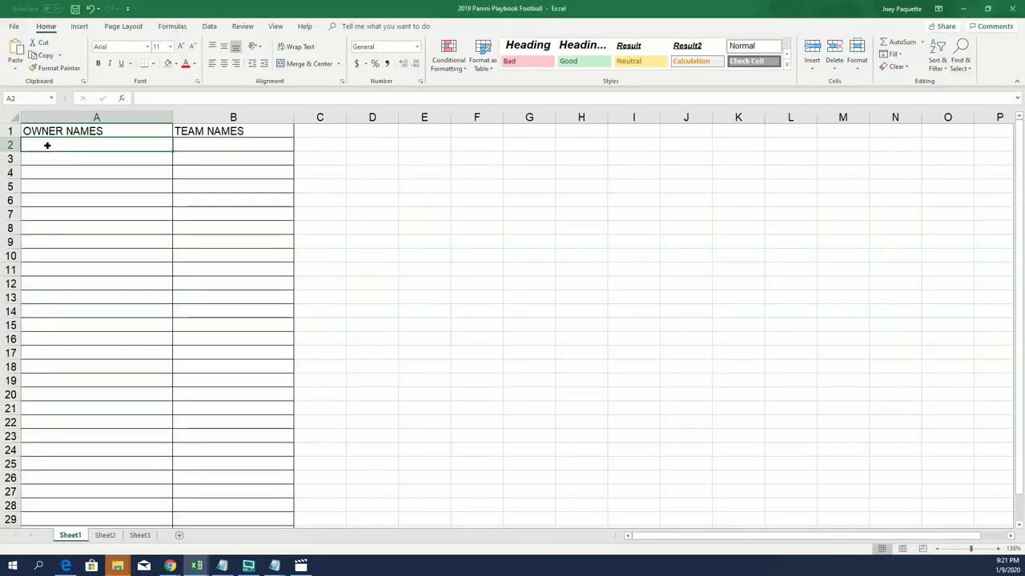
Paste the owner names into A2 with Match Destination Formatting.
right_click(45, 144)
click(84, 192)
click(85, 196)
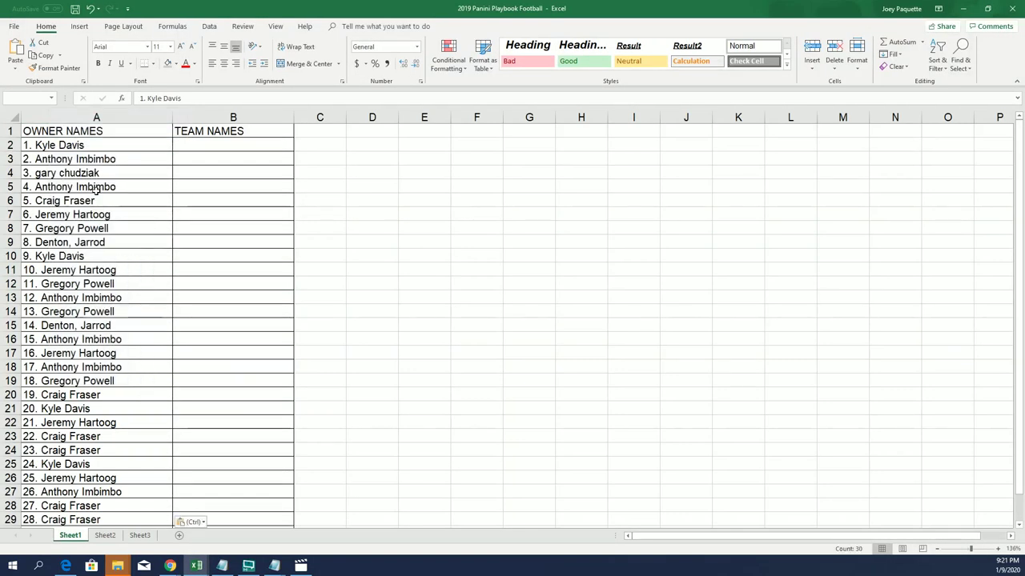
Narrow column A to fit the names and widen column B for team names.
click(160, 117)
drag(166, 120, 129, 132)
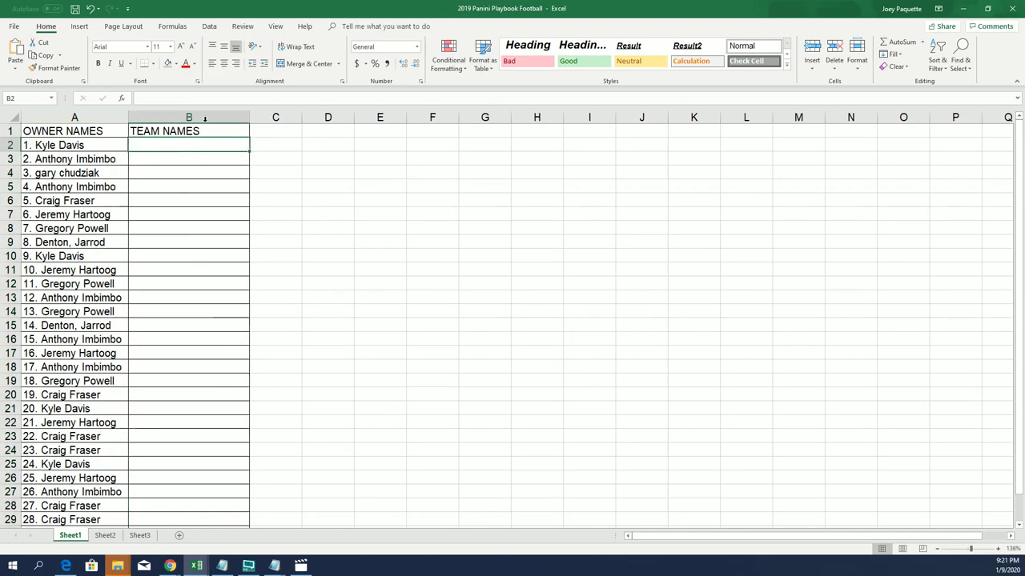
click(210, 118)
drag(250, 117, 309, 118)
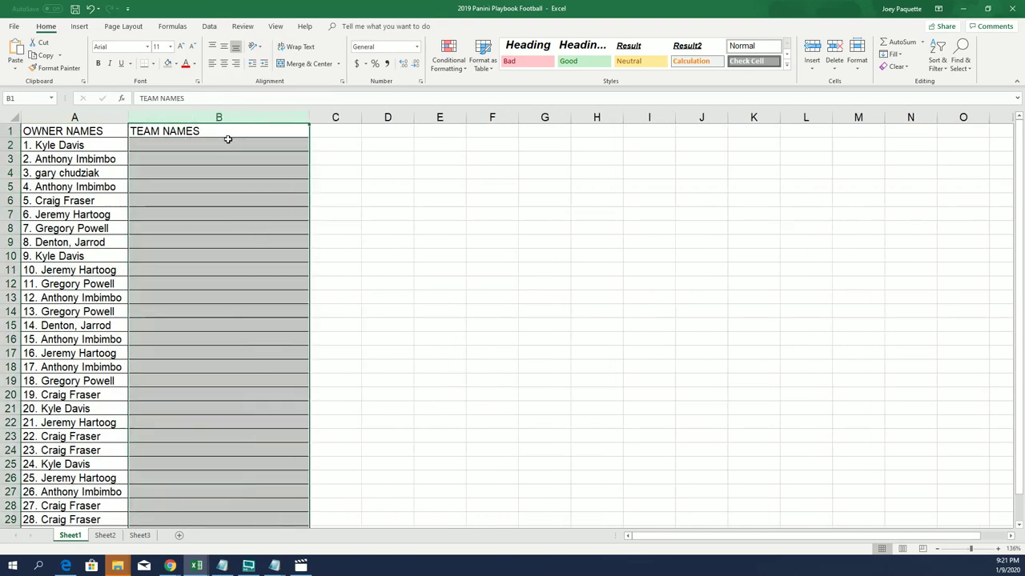
click(228, 140)
Load an empty List Randomizer form from Lists & More in the browser.
click(963, 8)
scroll(548, 145, up, 3)
mouse_move(357, 69)
click(352, 88)
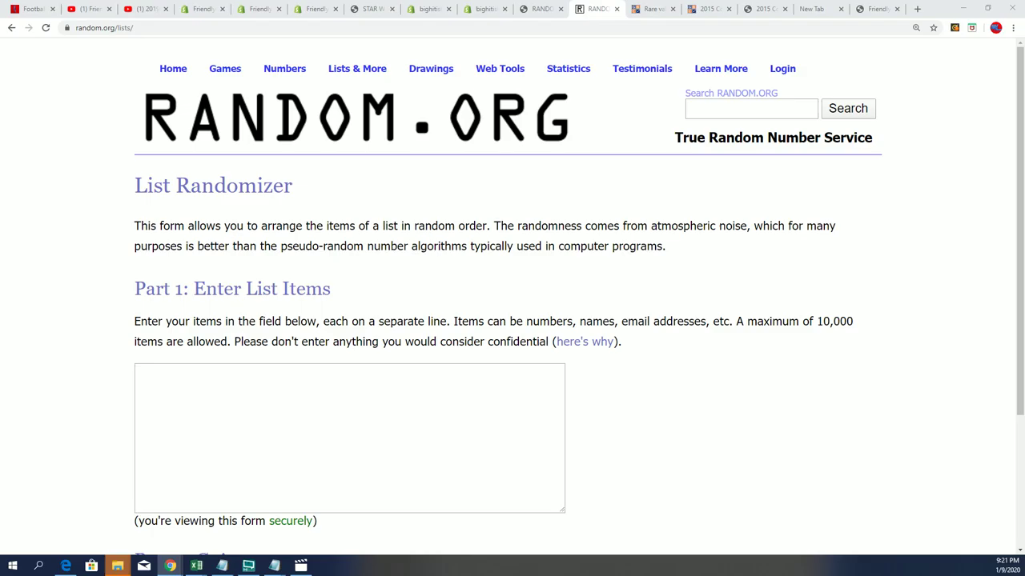
Copy the NFL team list, Arizona Cardinals to Washington Redskins, from Notepad.
key(alt+Tab)
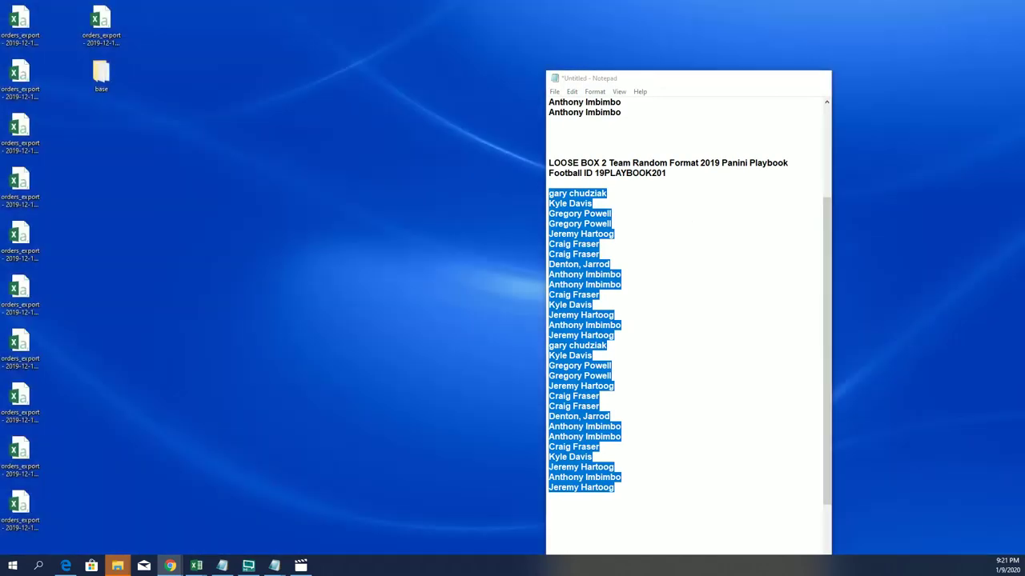
double_click(701, 71)
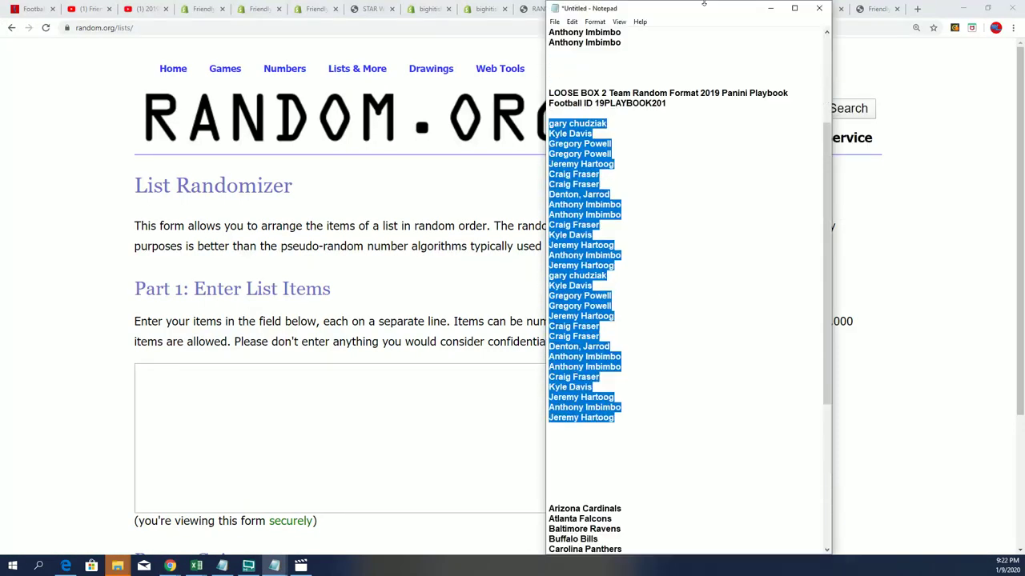
scroll(687, 320, down, 8)
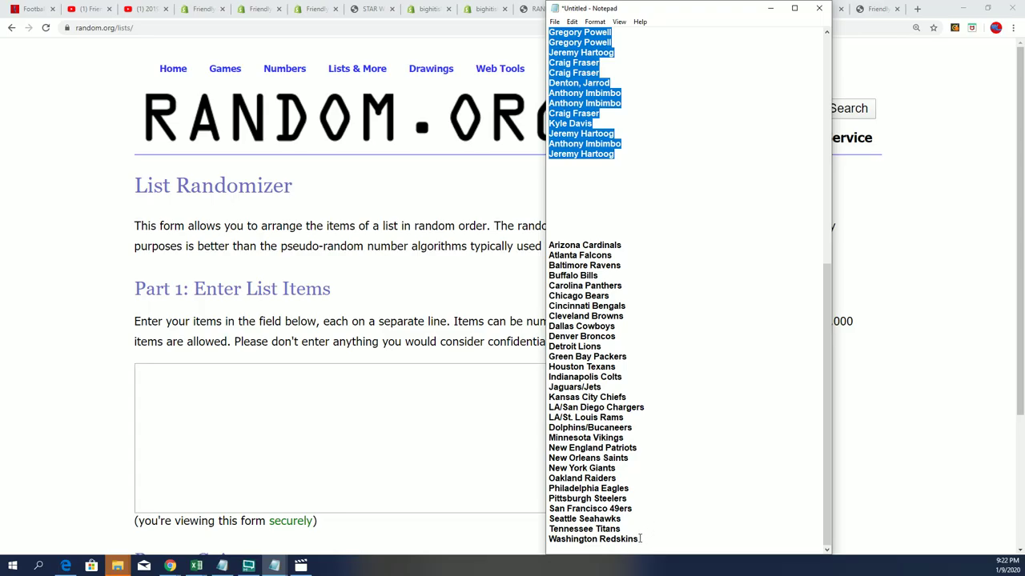
mouse_move(640, 539)
mouse_down()
mouse_move(561, 365)
mouse_move(551, 238)
mouse_up()
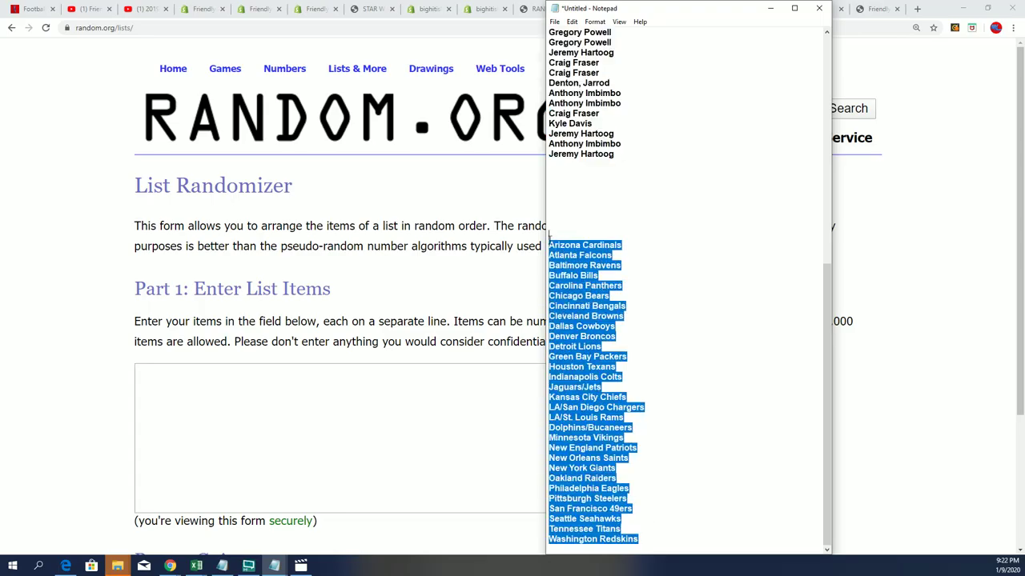
right_click(567, 258)
click(591, 298)
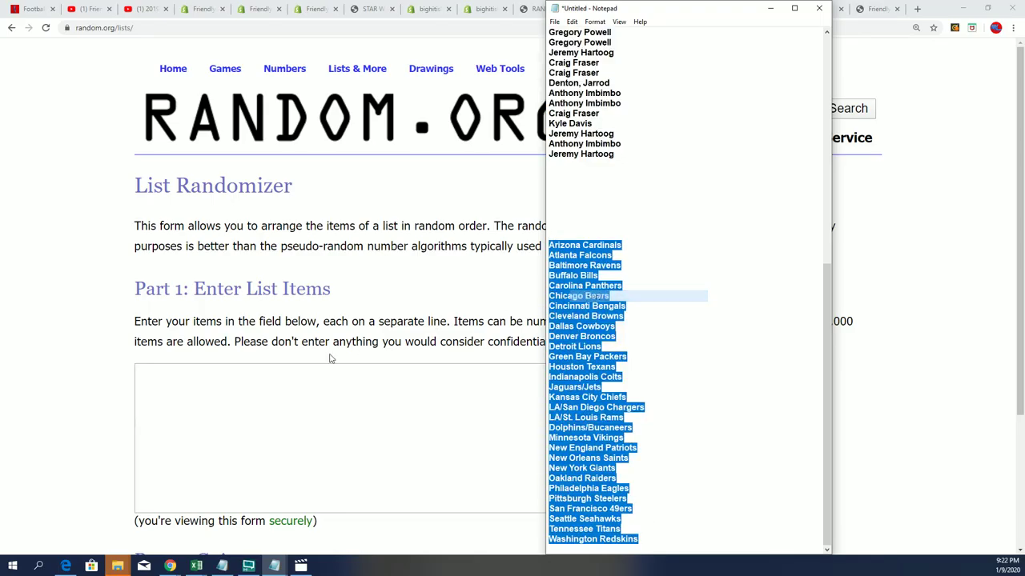
click(207, 368)
right_click(198, 370)
Paste the 30 team names into the list box and randomize them.
click(266, 455)
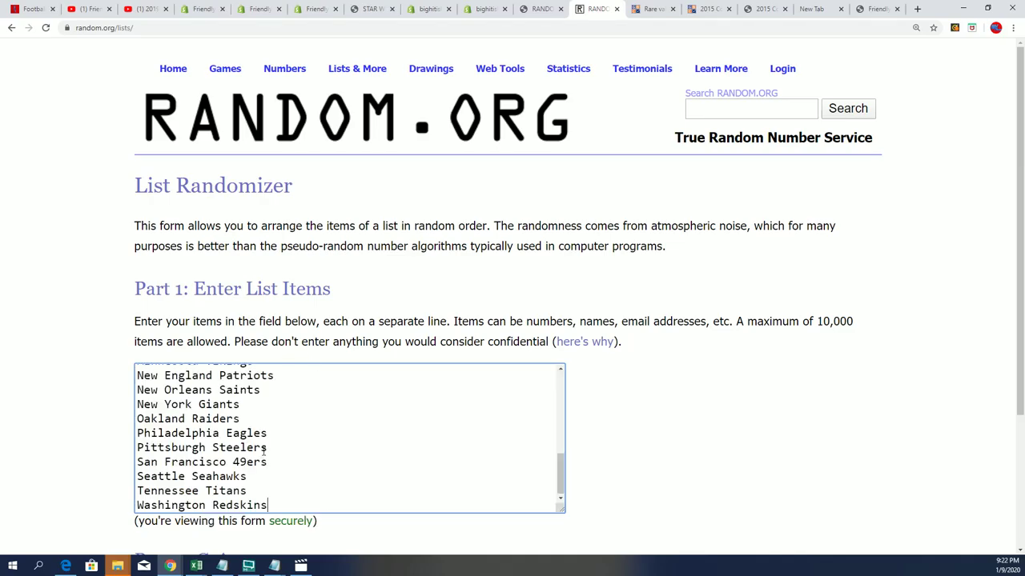
scroll(708, 446, down, 3)
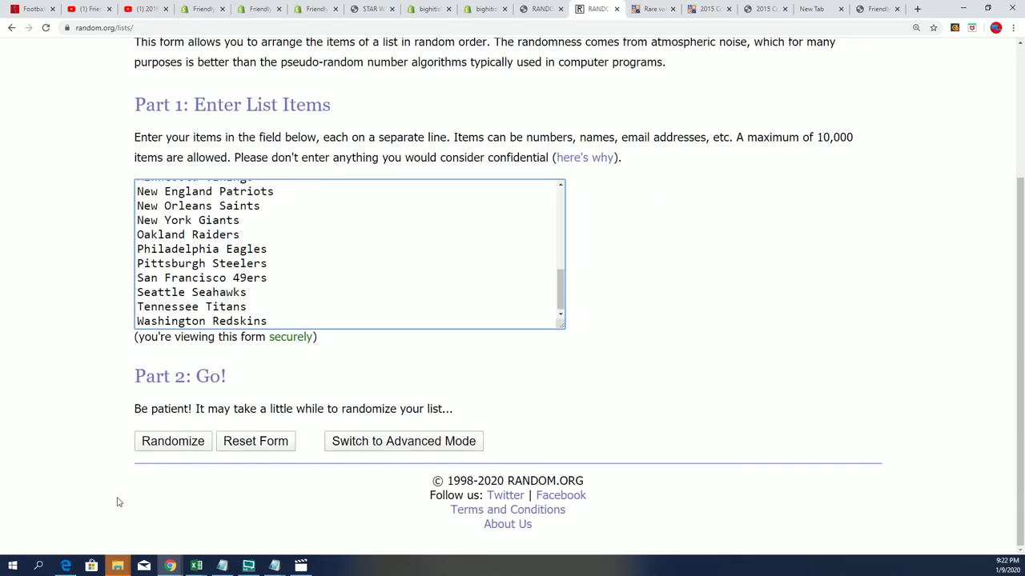
click(164, 444)
scroll(160, 442, down, 5)
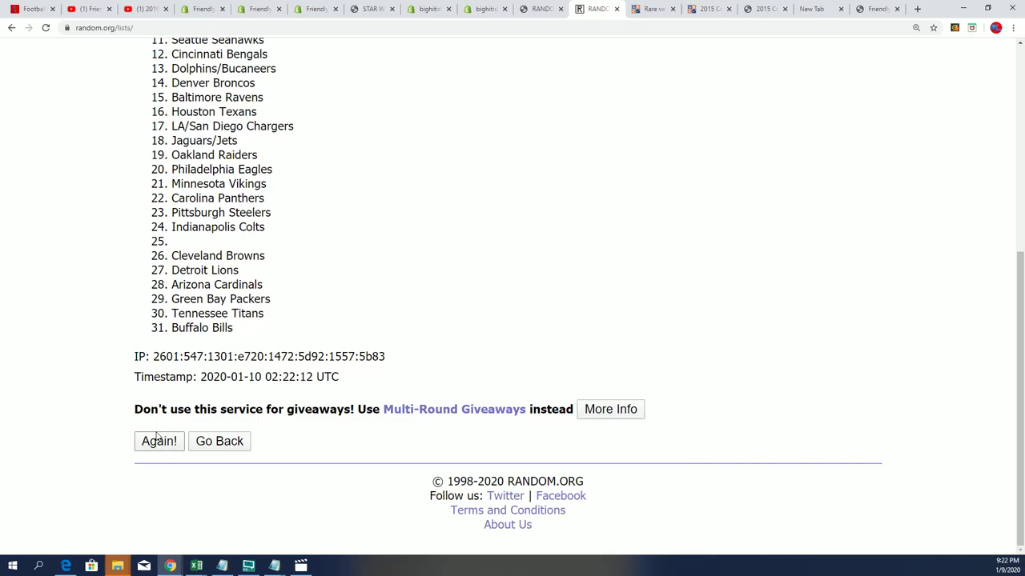
scroll(144, 445, up, 5)
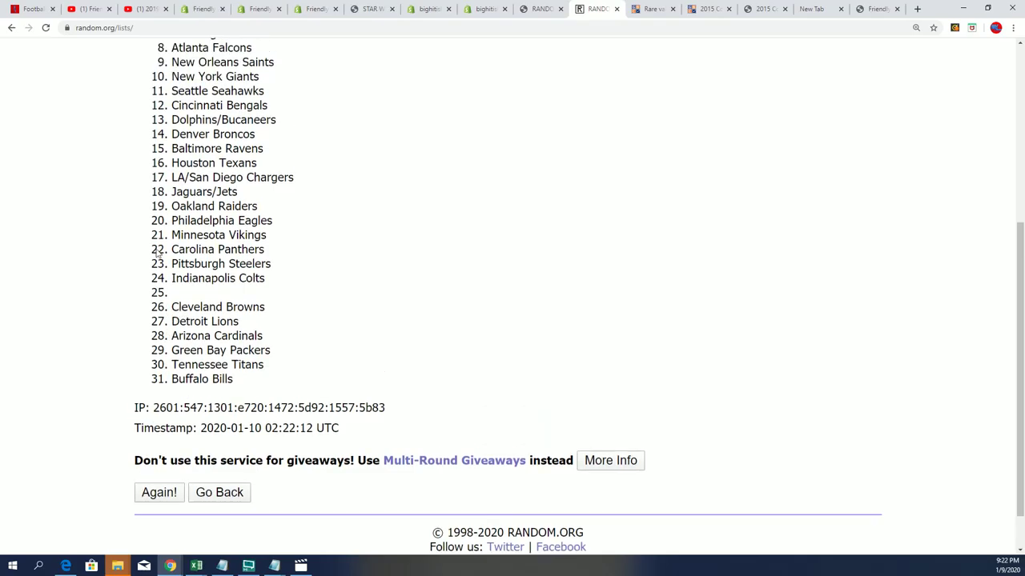
Paste the team names into a fresh List Randomizer form and shuffle again.
mouse_move(355, 71)
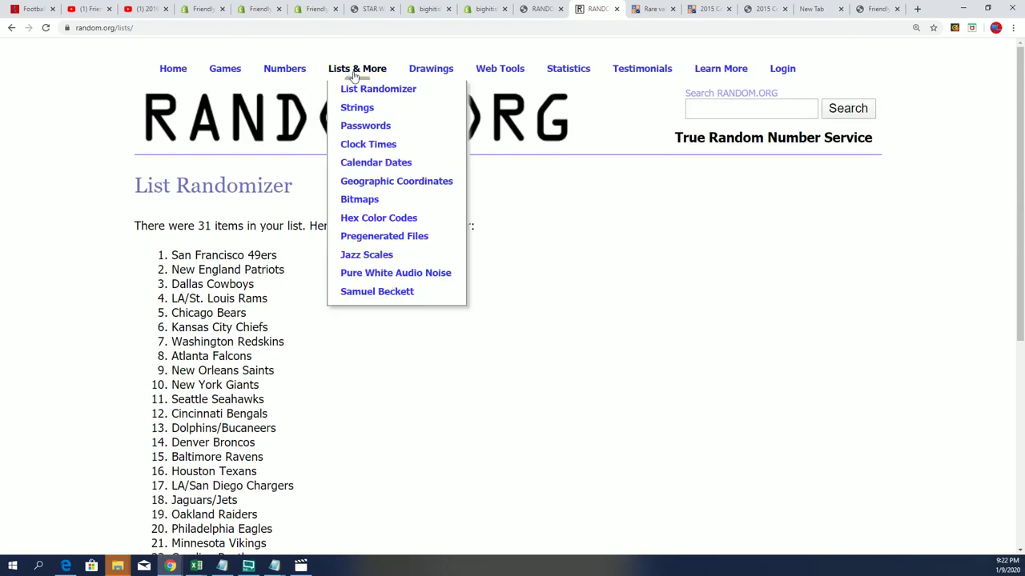
click(341, 91)
right_click(200, 375)
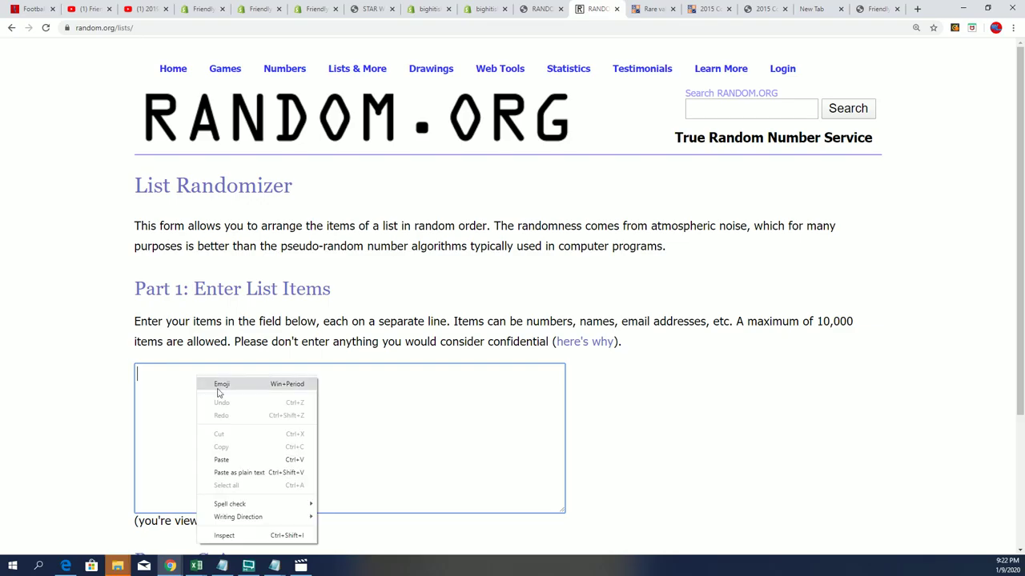
click(227, 458)
scroll(217, 439, up, 6)
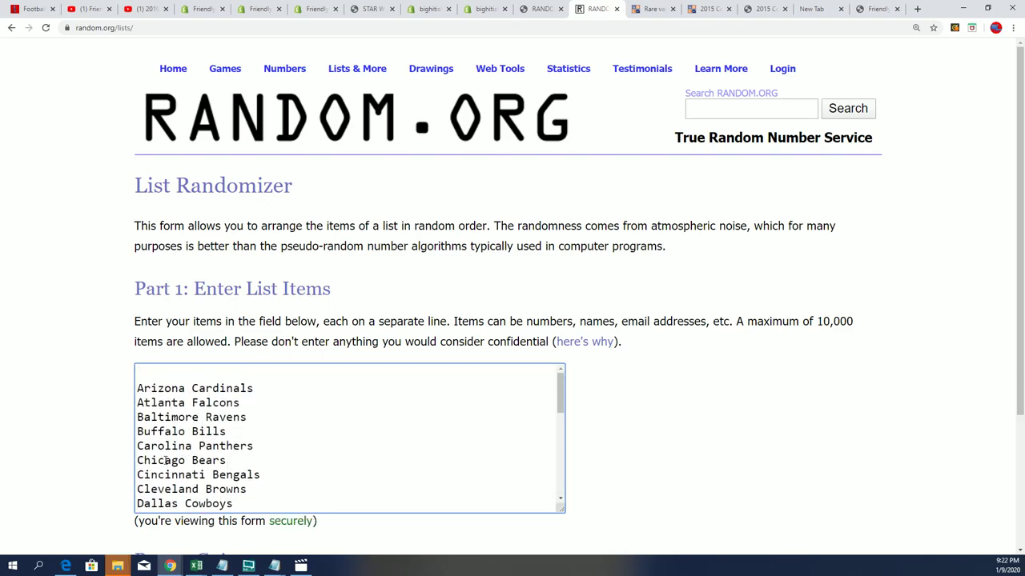
scroll(636, 400, down, 3)
click(169, 449)
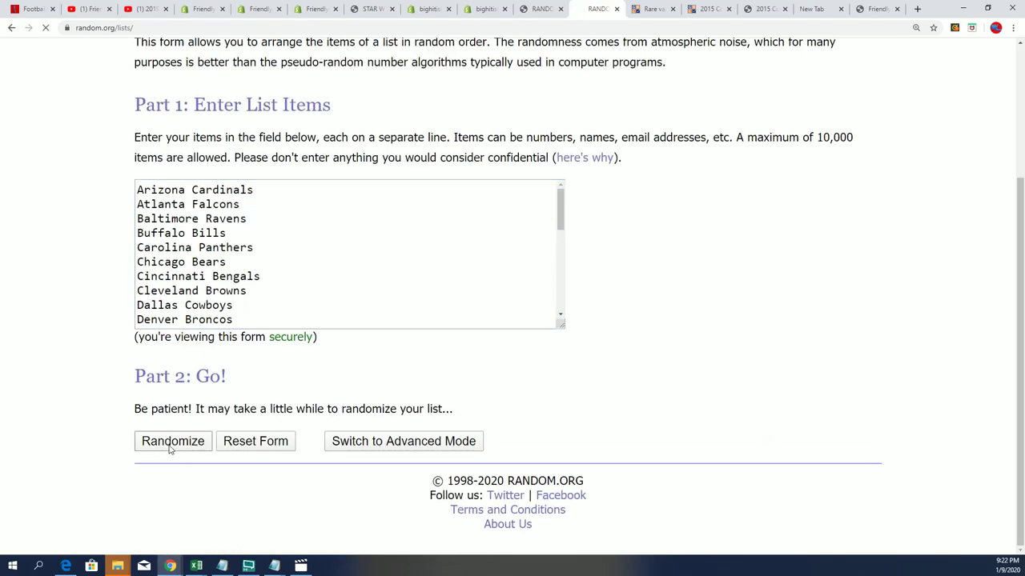
scroll(156, 436, down, 5)
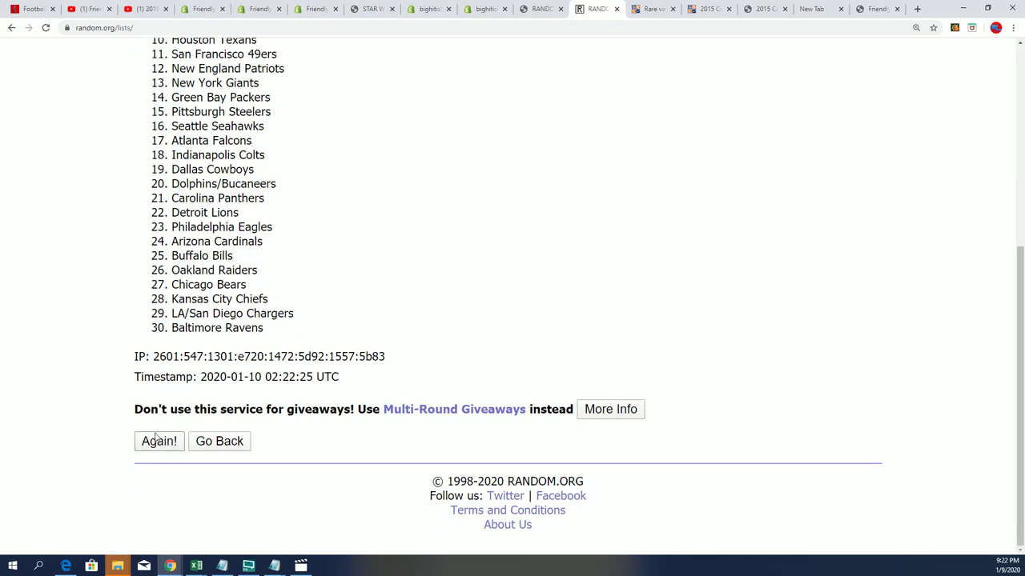
Reshuffle the team list six more times with Again!
click(157, 441)
scroll(155, 446, down, 5)
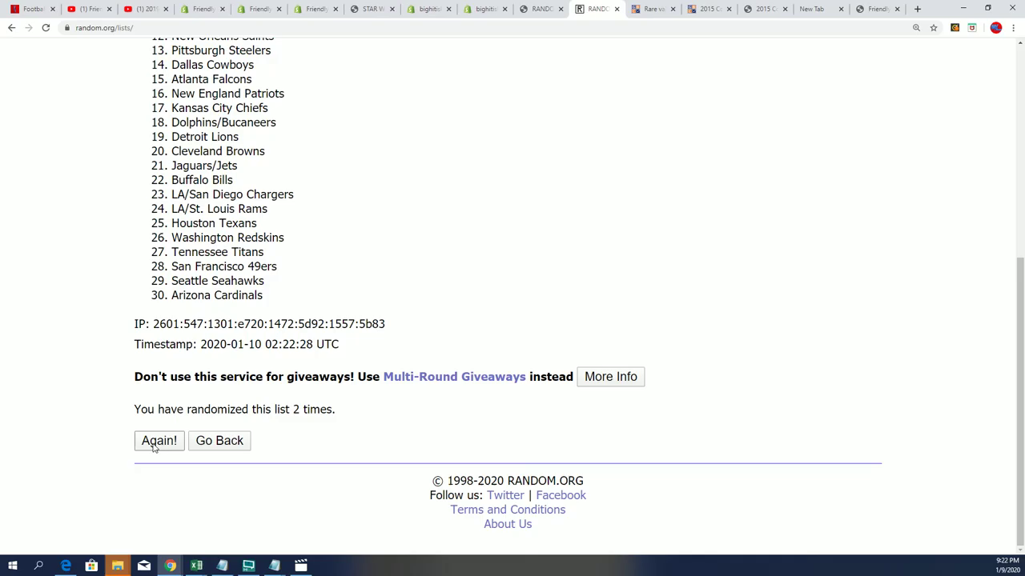
click(159, 442)
scroll(160, 444, down, 5)
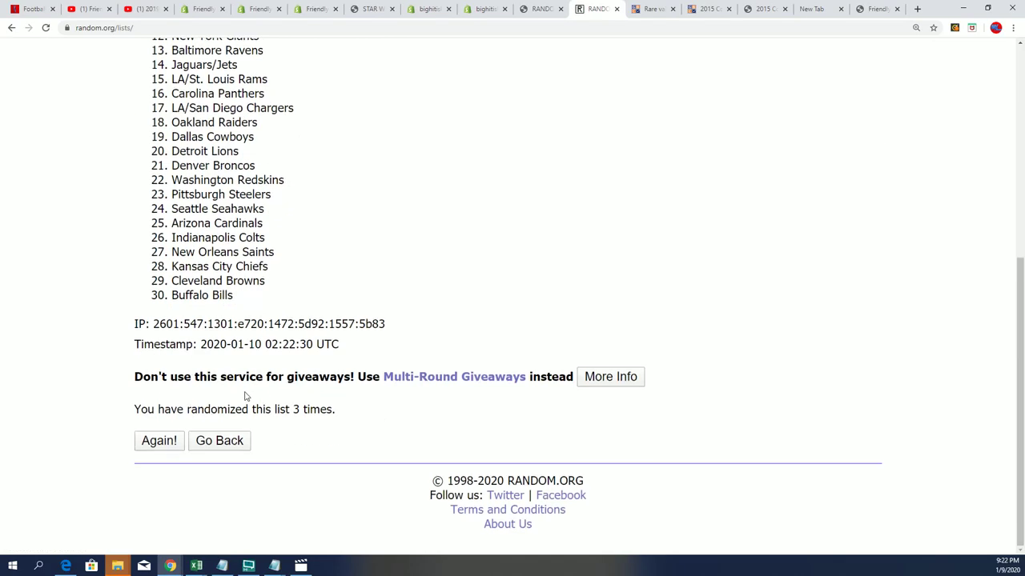
click(162, 444)
scroll(224, 409, down, 5)
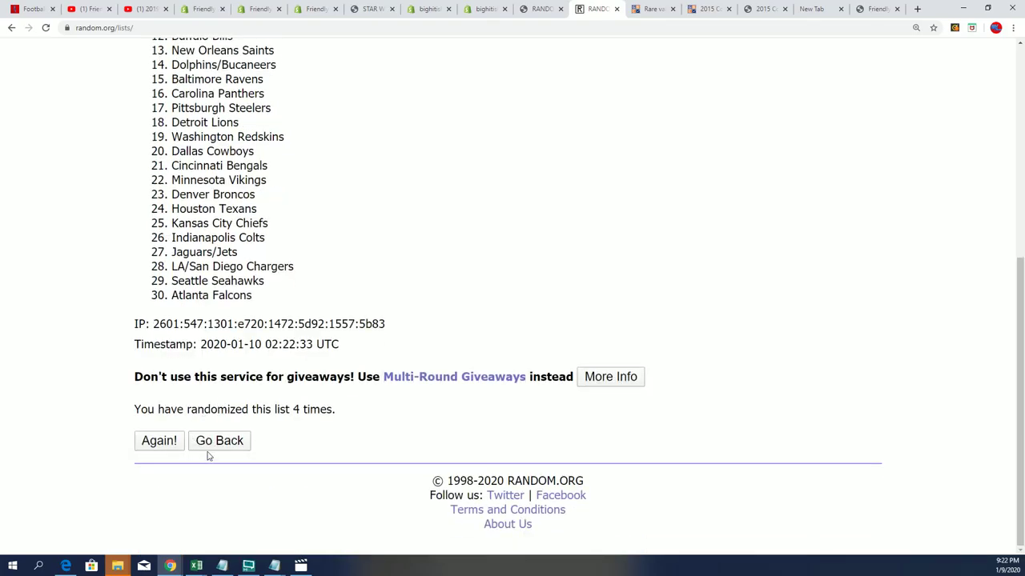
click(160, 443)
scroll(240, 401, down, 5)
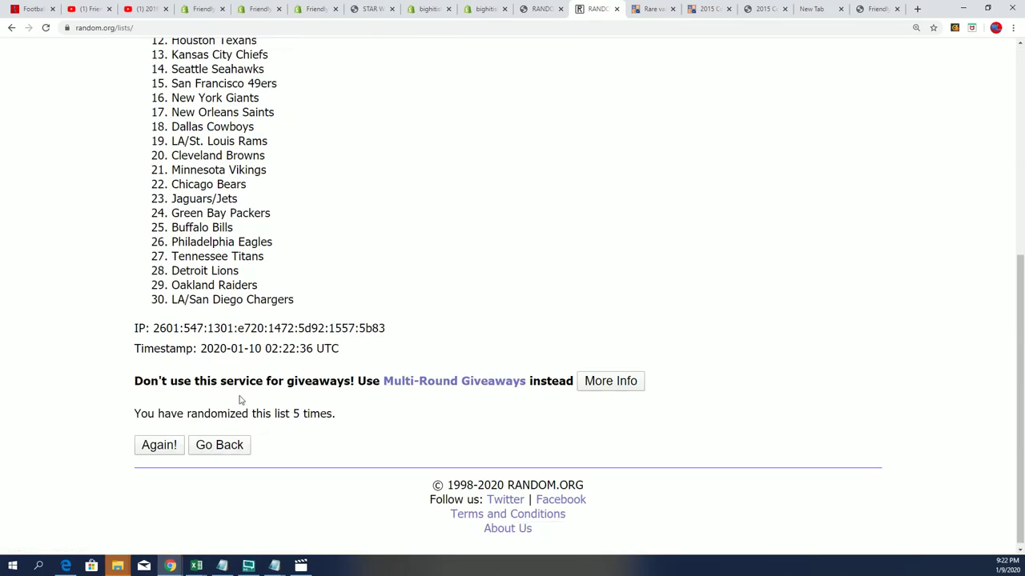
click(157, 442)
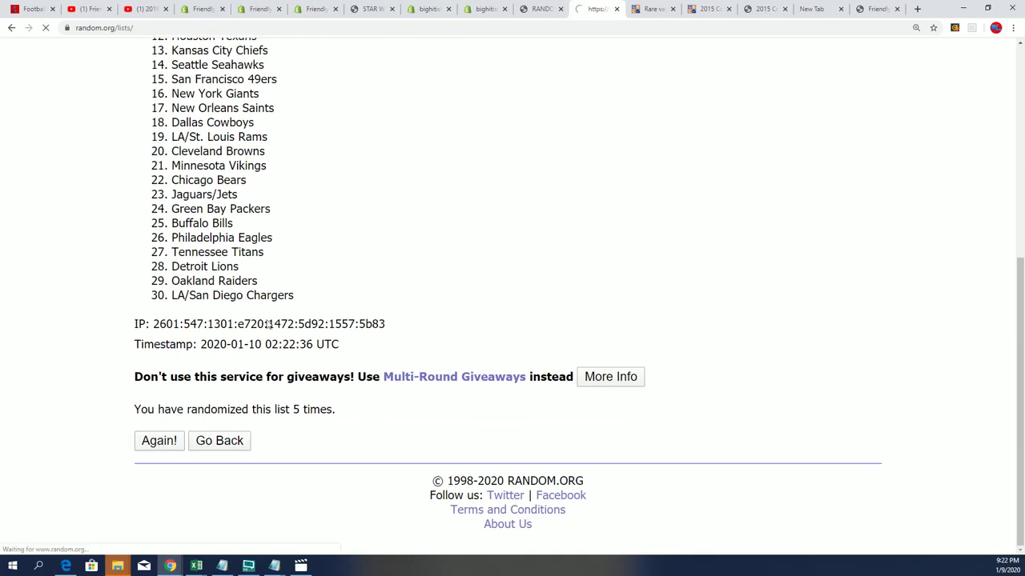
click(158, 444)
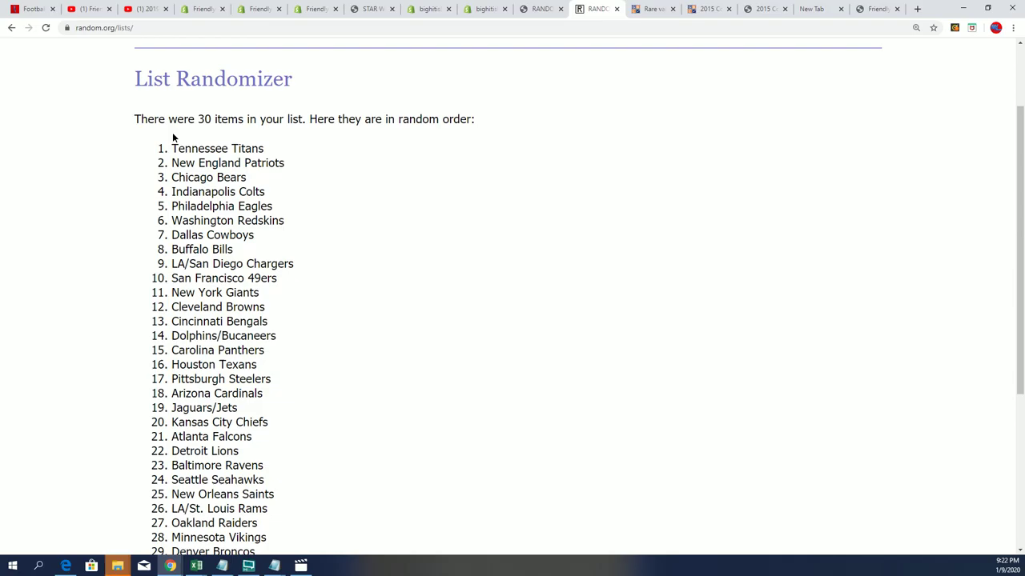
Copy the final team order, Tennessee Titans to Green Bay Packers, and return to Excel.
mouse_move(172, 138)
mouse_down()
mouse_move(265, 294)
mouse_move(265, 561)
mouse_move(284, 285)
mouse_move(281, 298)
mouse_up()
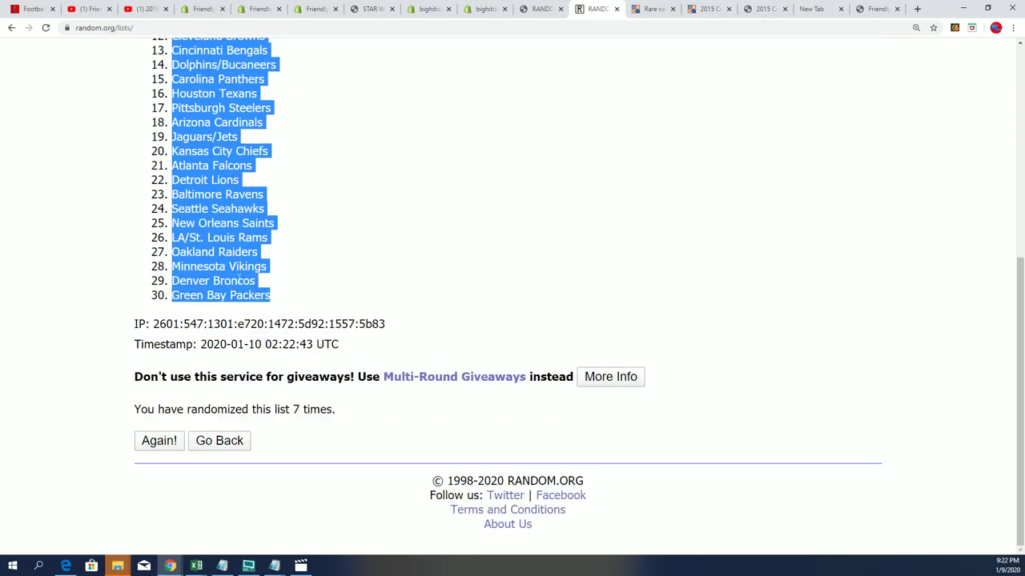
right_click(240, 277)
click(252, 284)
scroll(379, 422, up, 3)
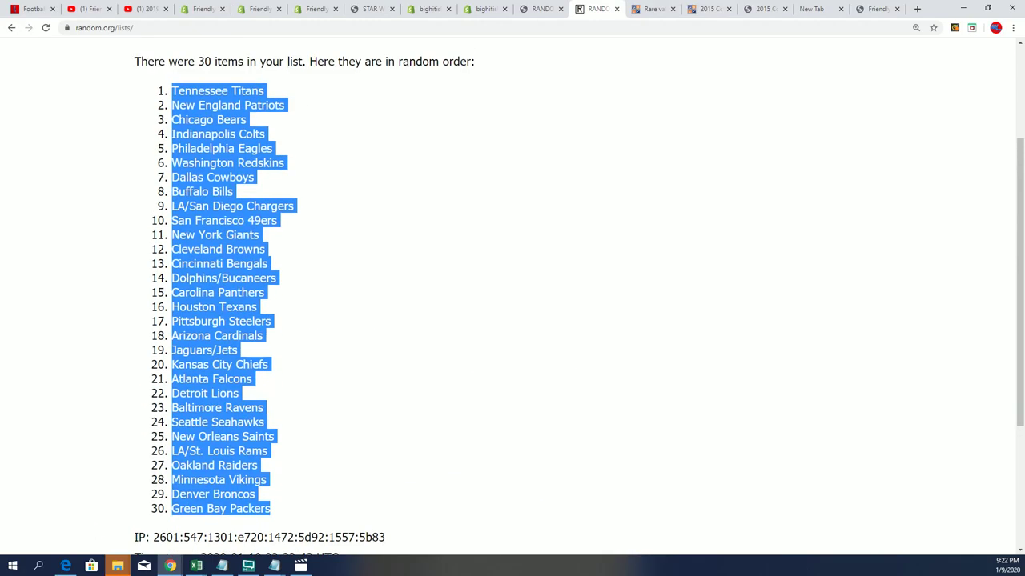
key(alt+Tab)
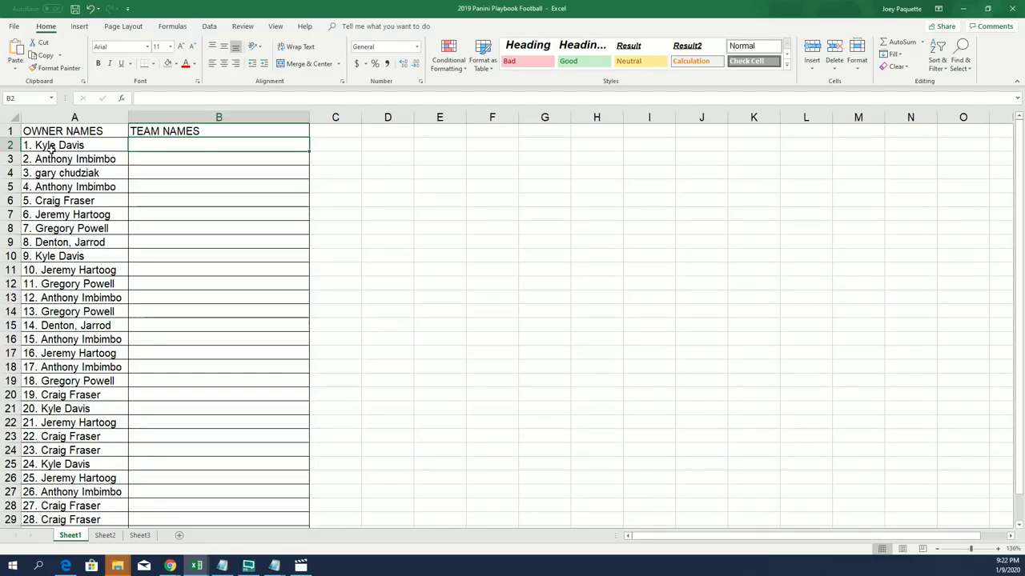
Paste the 30 randomized teams into B2 under TEAM NAMES, keeping source formatting.
click(142, 147)
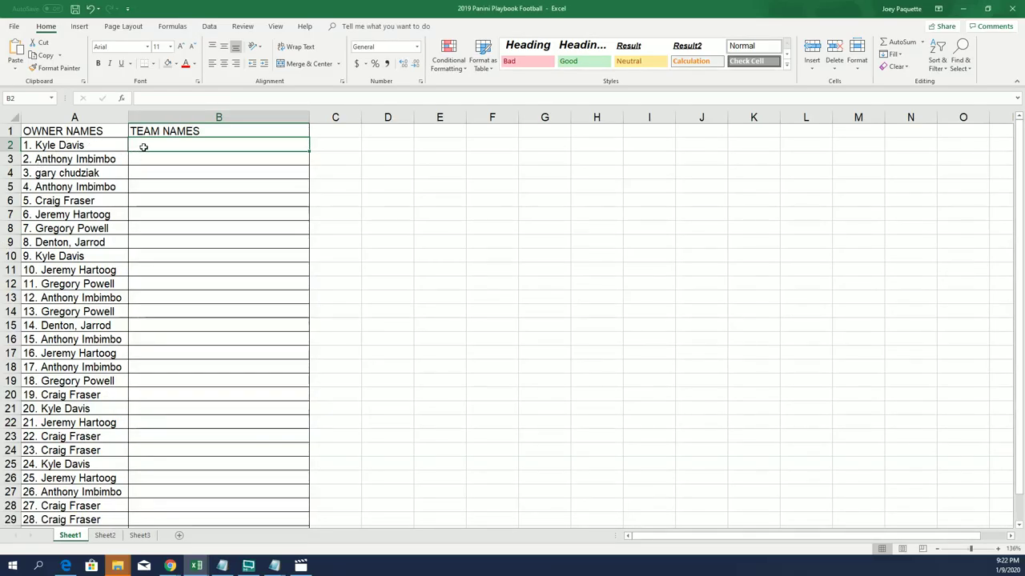
right_click(143, 147)
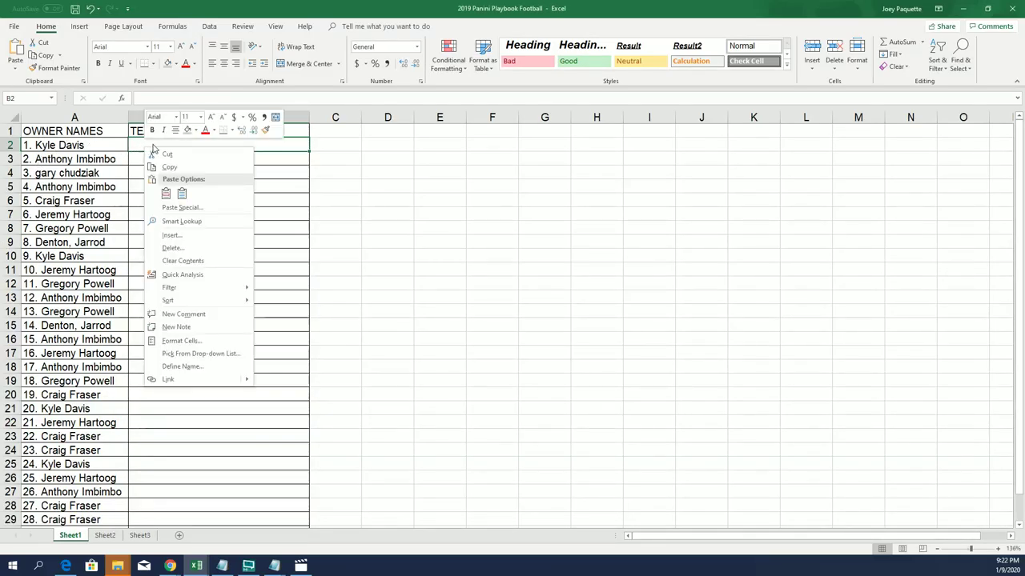
click(166, 193)
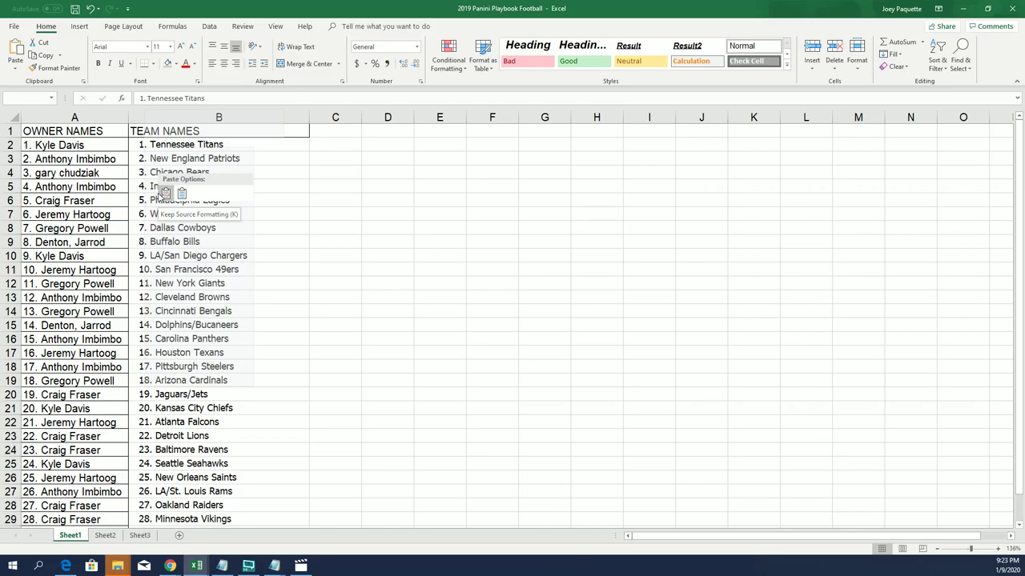
key(ctrl+z)
right_click(144, 147)
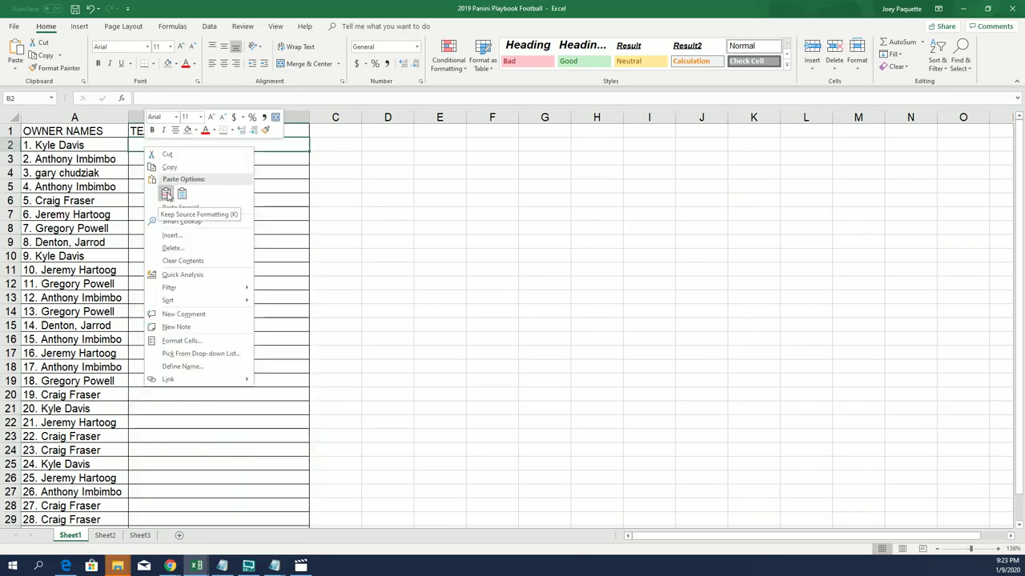
click(166, 193)
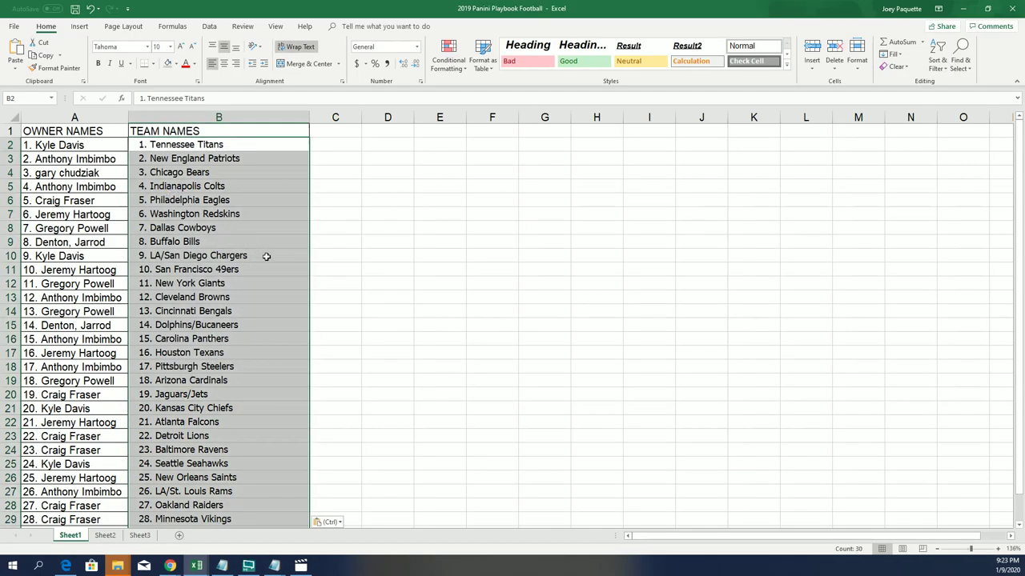
Zoom out so all 30 owner–team pairings fit on screen.
scroll(182, 283, down, 1)
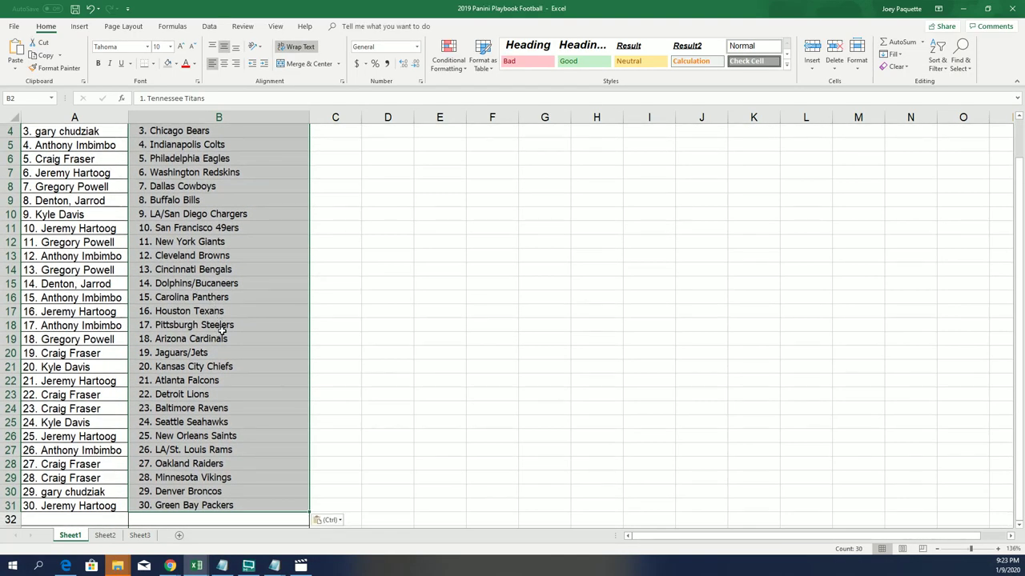
click(937, 550)
click(937, 549)
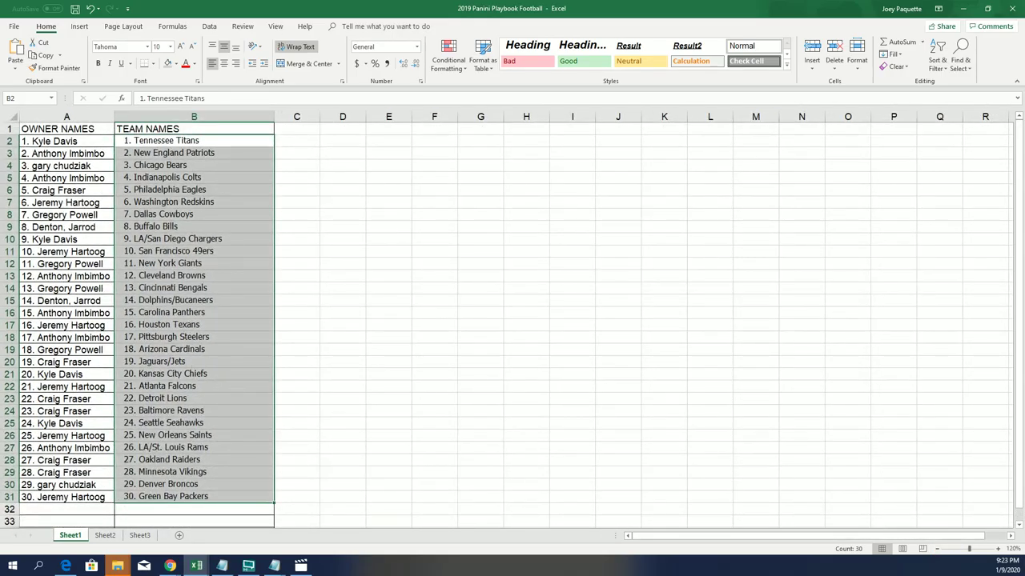